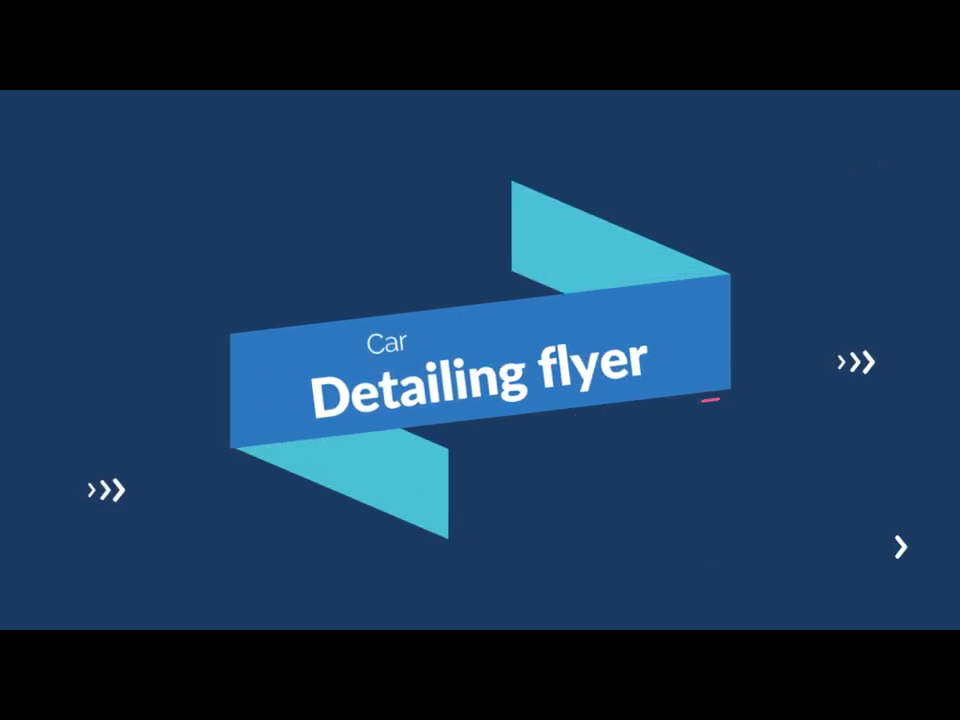
Create a new flyer document from a preset and fill it with a navy Solid Color layer.
{"action": "scroll", "coordinate": [307, 300], "scroll_direction": "down", "scroll_amount": 2}
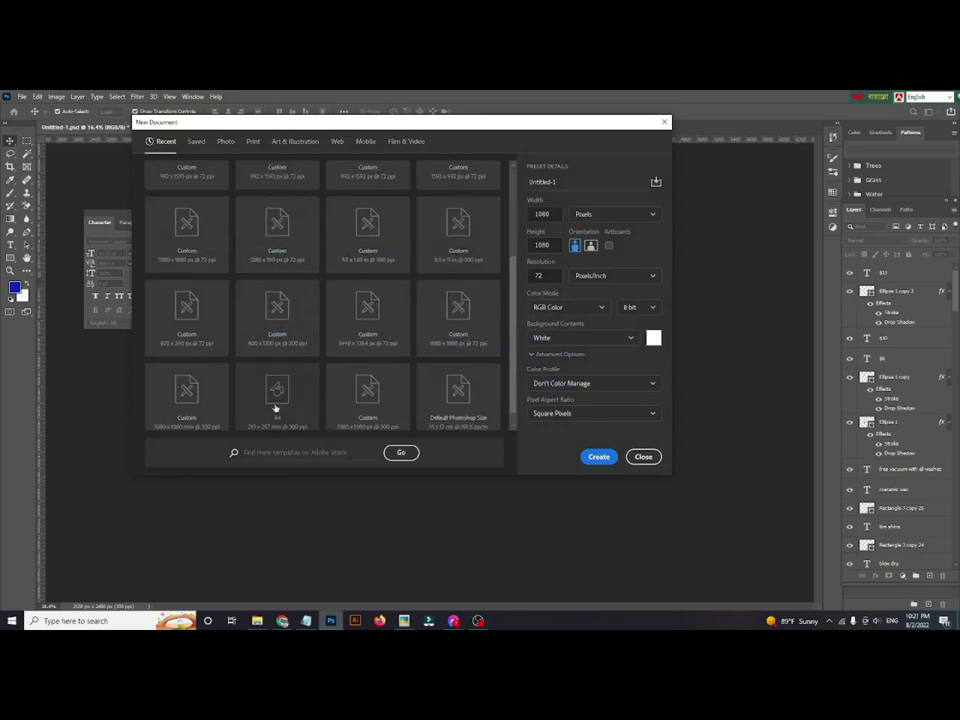
{"action": "double_click", "coordinate": [274, 407]}
{"action": "left_click", "coordinate": [903, 576]}
{"action": "left_click", "coordinate": [899, 397]}
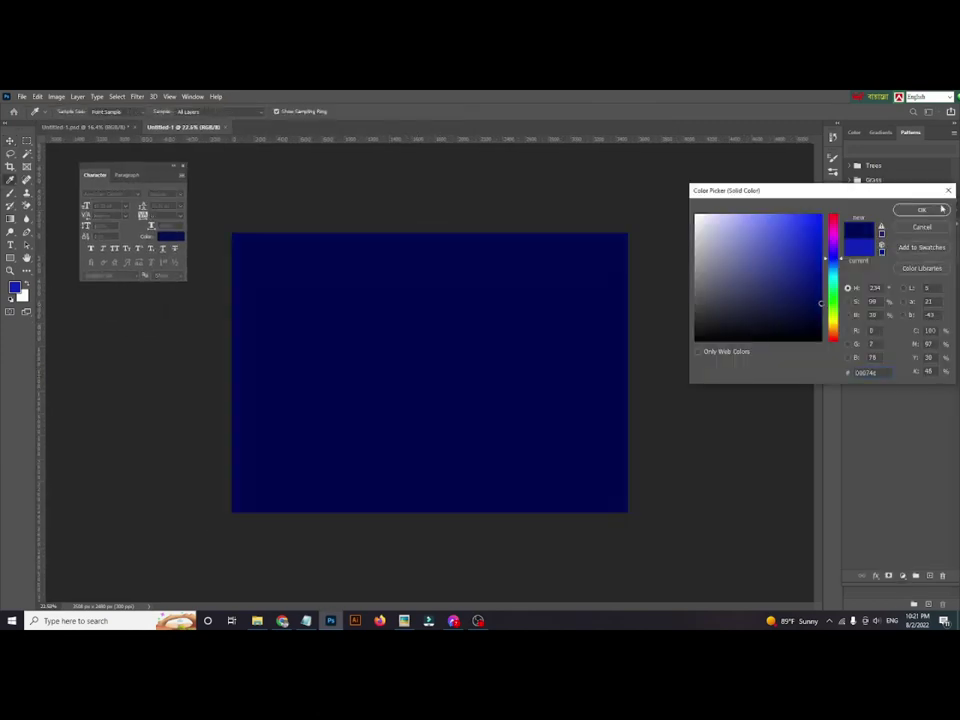
{"action": "left_click", "coordinate": [920, 210]}
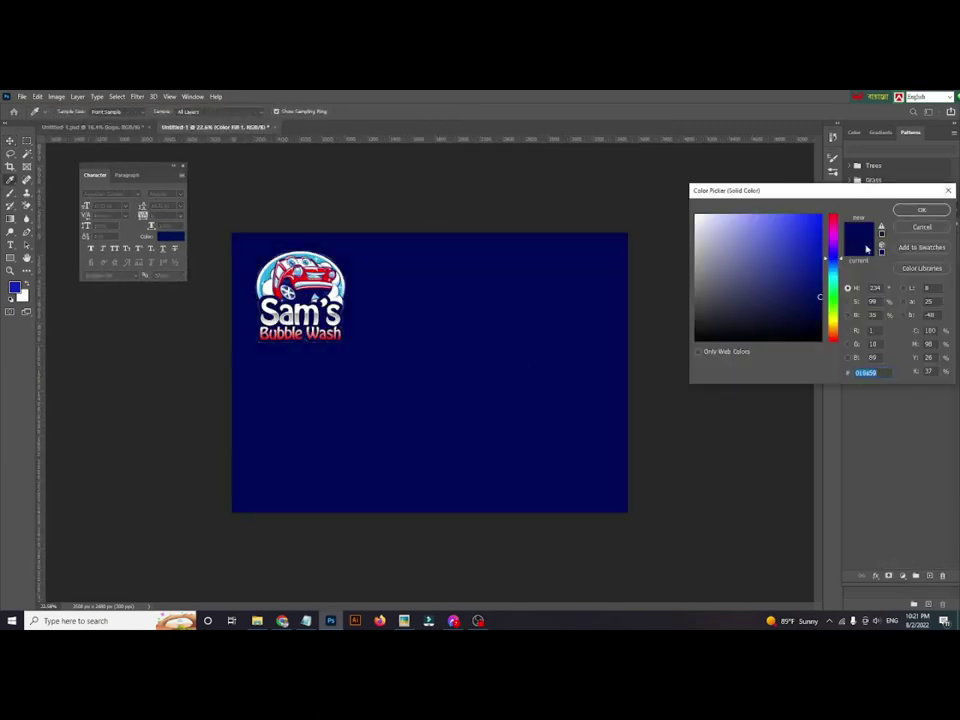
{"action": "left_click", "coordinate": [920, 210]}
{"action": "key", "text": "ctrl+0"}
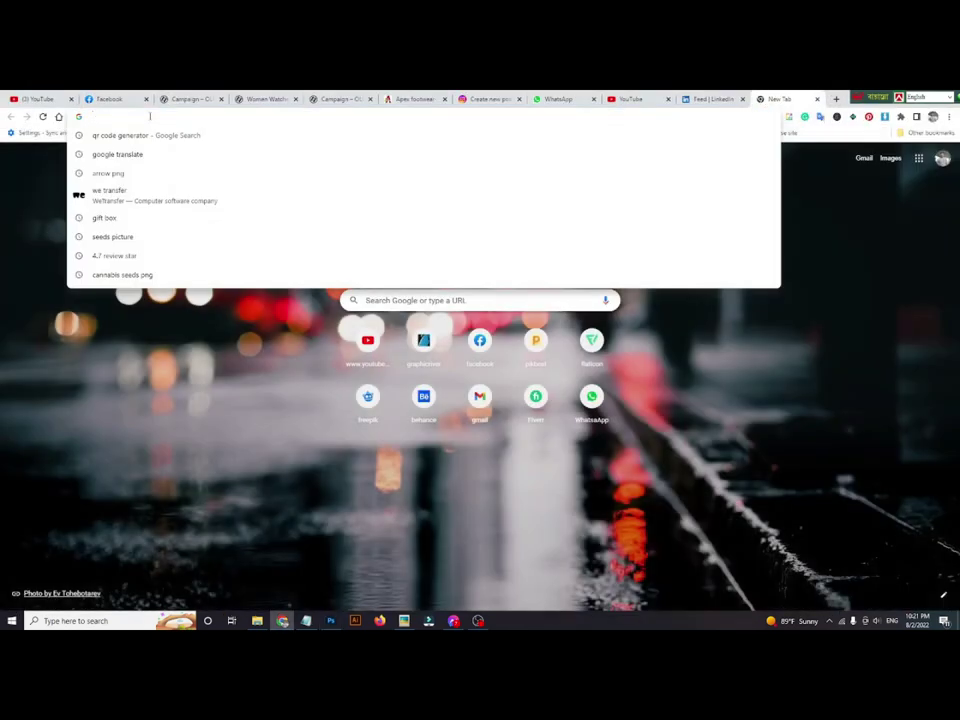
Search Google Images for 'bubble wash background' and preview soap-foam bubble photos.
{"action": "type", "text": "bubble wash"}
{"action": "left_click", "coordinate": [170, 192]}
{"action": "key", "text": "BackSpace"}
{"action": "key", "text": "BackSpace"}
{"action": "key", "text": "BackSpace"}
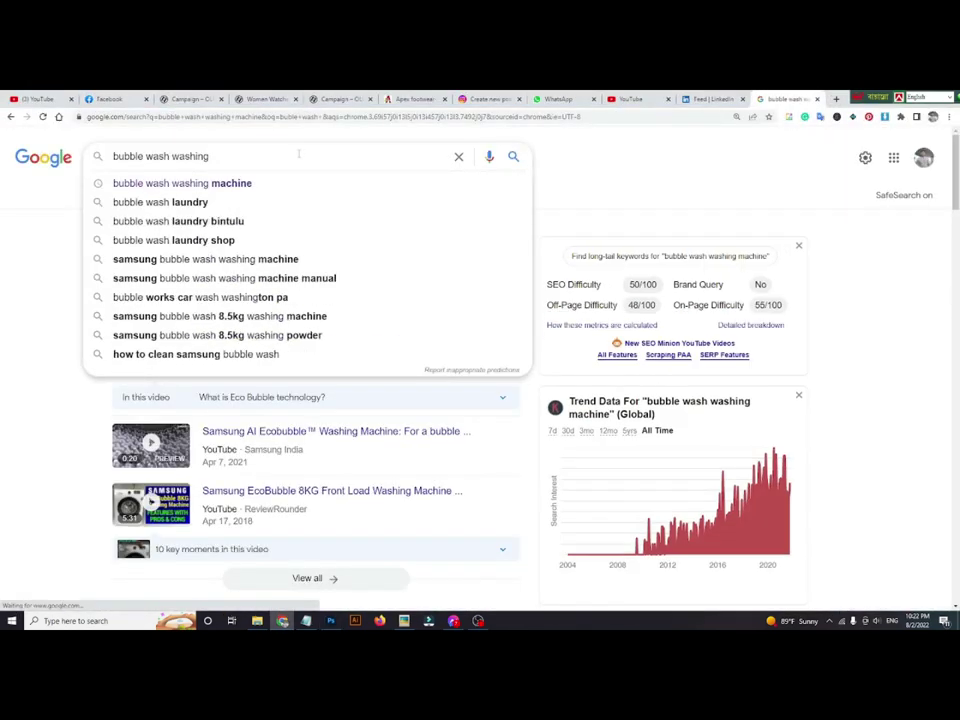
{"action": "type", "text": "background"}
{"action": "key", "text": "Return"}
{"action": "scroll", "coordinate": [70, 370], "scroll_direction": "down", "scroll_amount": 3}
{"action": "left_click", "coordinate": [685, 222]}
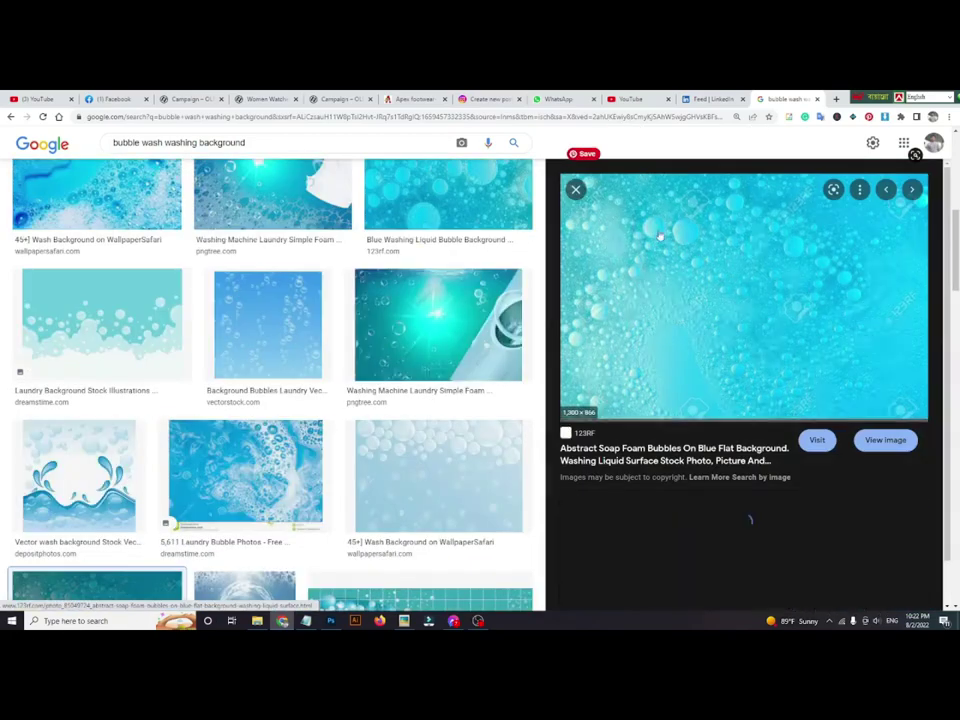
{"action": "key", "text": "Left"}
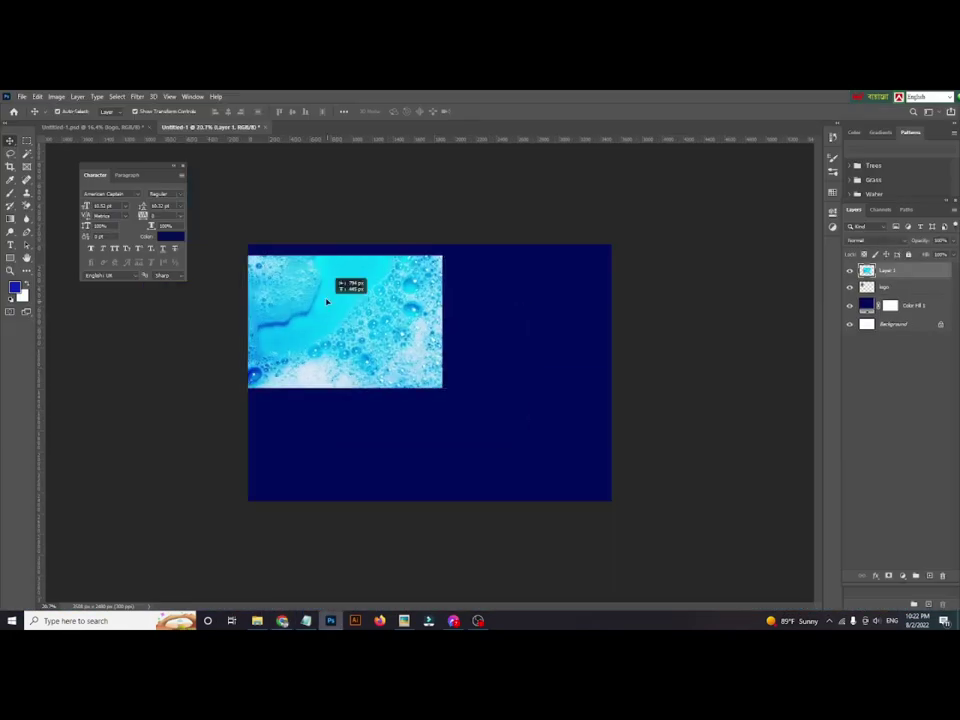
Stretch the bubble photo across the canvas and set its blend mode to Linear Burn.
{"action": "left_click_drag", "start_coordinate": [441, 388], "coordinate": [649, 512]}
{"action": "key", "text": "Return"}
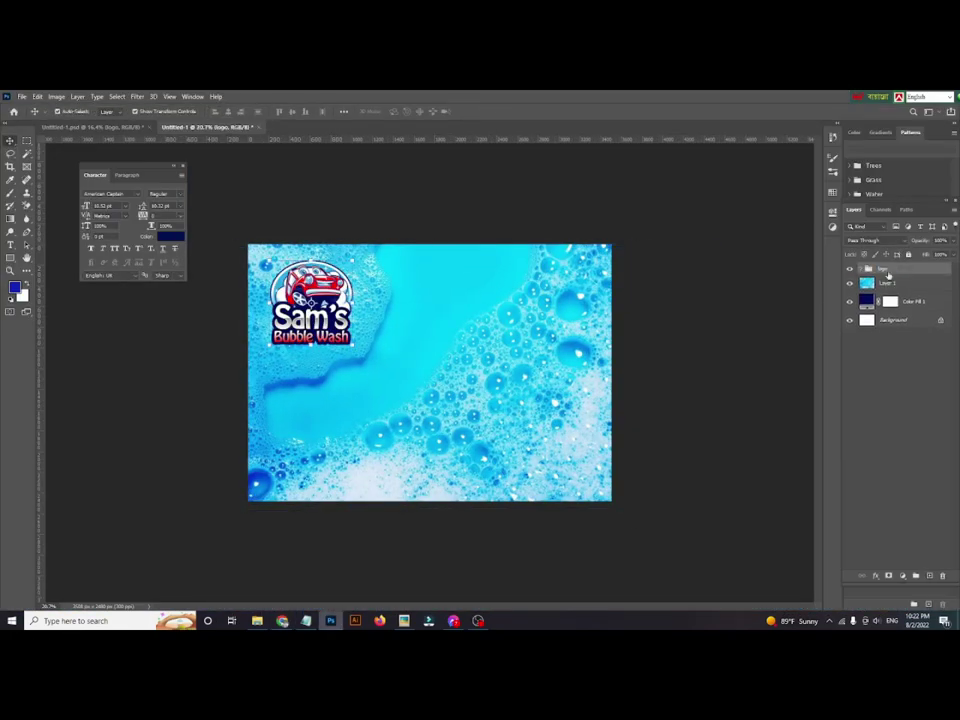
{"action": "left_click", "coordinate": [888, 283]}
{"action": "left_click", "coordinate": [865, 241]}
{"action": "key", "text": "Down"}
{"action": "key", "text": "Down"}
{"action": "key", "text": "Down"}
{"action": "key", "text": "Down"}
{"action": "key", "text": "Down"}
{"action": "key", "text": "Down"}
{"action": "key", "text": "Down"}
{"action": "key", "text": "Down"}
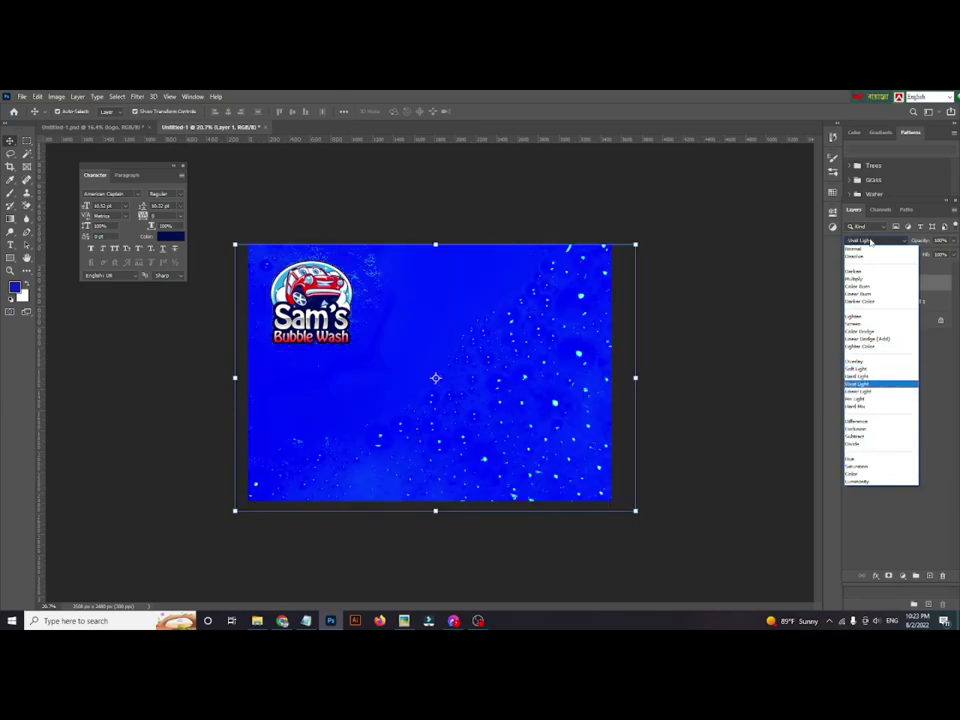
{"action": "key", "text": "Up"}
{"action": "key", "text": "Up"}
{"action": "key", "text": "Up"}
{"action": "key", "text": "Up"}
{"action": "key", "text": "Up"}
{"action": "key", "text": "Up"}
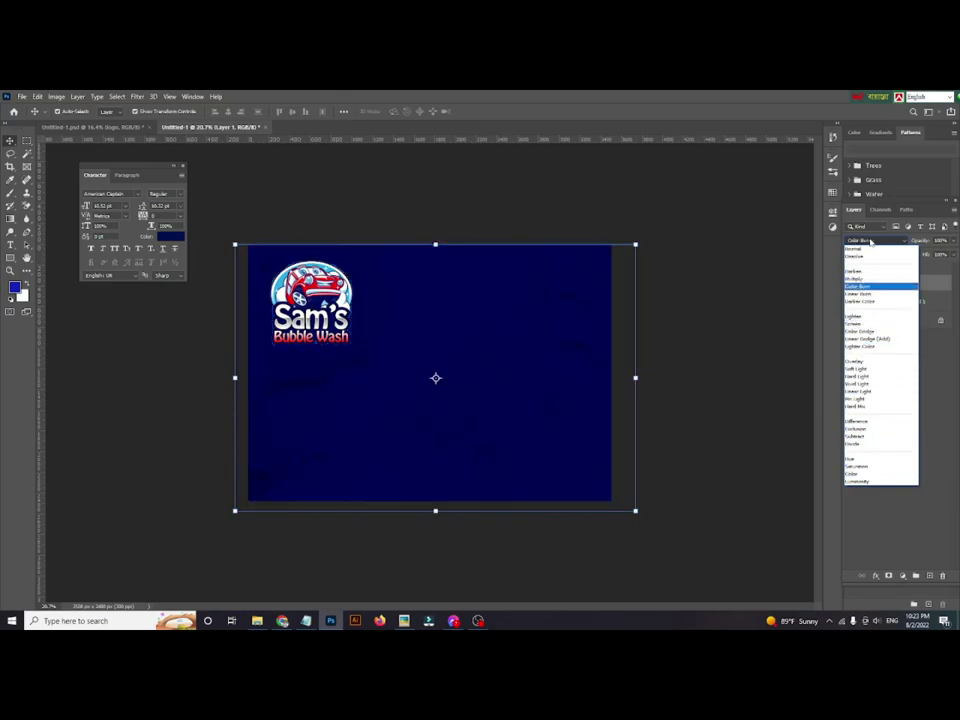
{"action": "key", "text": "Return"}
Search Google Images for 'black texture background' and open a grungy black texture.
{"action": "type", "text": "blac"}
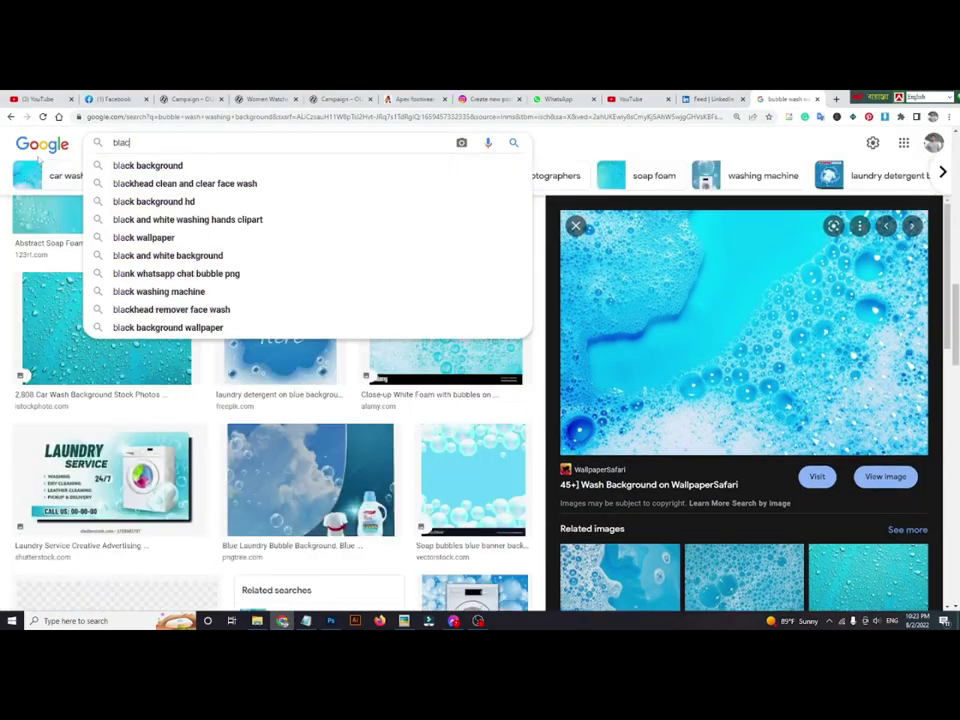
{"action": "type", "text": "k texture background"}
{"action": "key", "text": "Return"}
{"action": "scroll", "coordinate": [645, 317], "scroll_direction": "down", "scroll_amount": 3}
{"action": "left_click", "coordinate": [445, 520]}
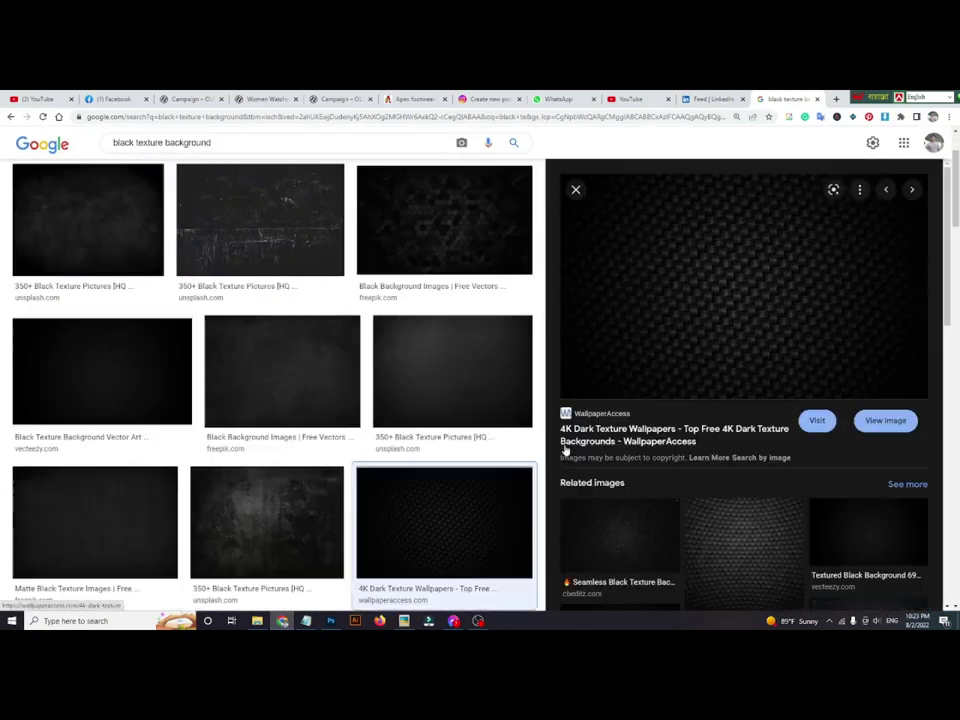
{"action": "scroll", "coordinate": [763, 544], "scroll_direction": "down", "scroll_amount": 5}
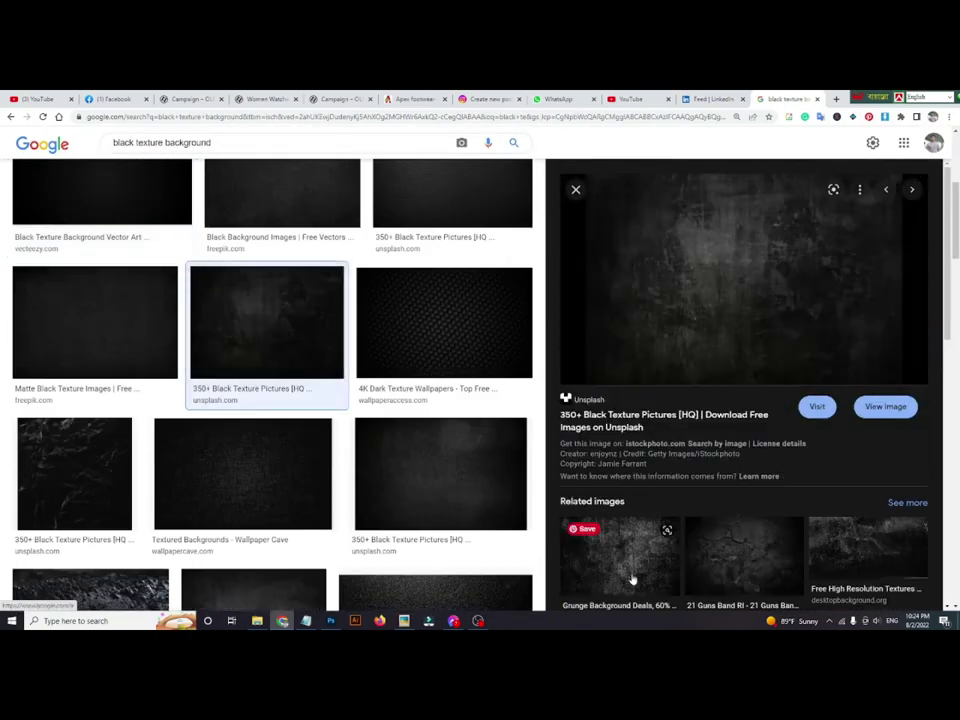
{"action": "left_click", "coordinate": [632, 578]}
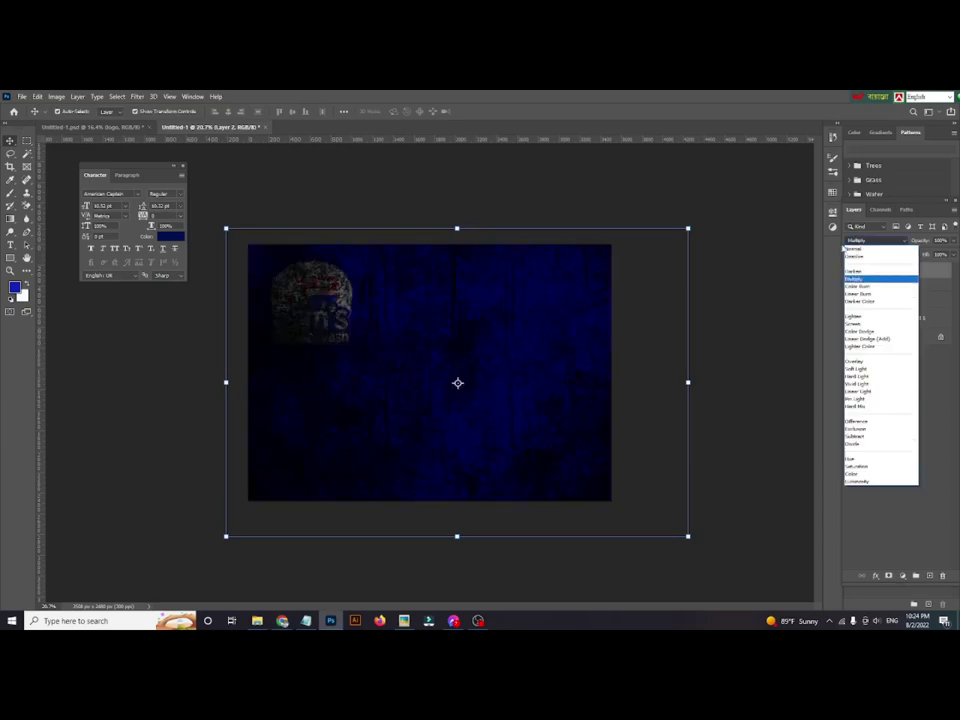
Set the black texture layer's blend mode to Soft Light and select the bubble layer.
{"action": "key", "text": "Down"}
{"action": "key", "text": "Down"}
{"action": "key", "text": "Down"}
{"action": "key", "text": "Down"}
{"action": "key", "text": "Down"}
{"action": "key", "text": "Down"}
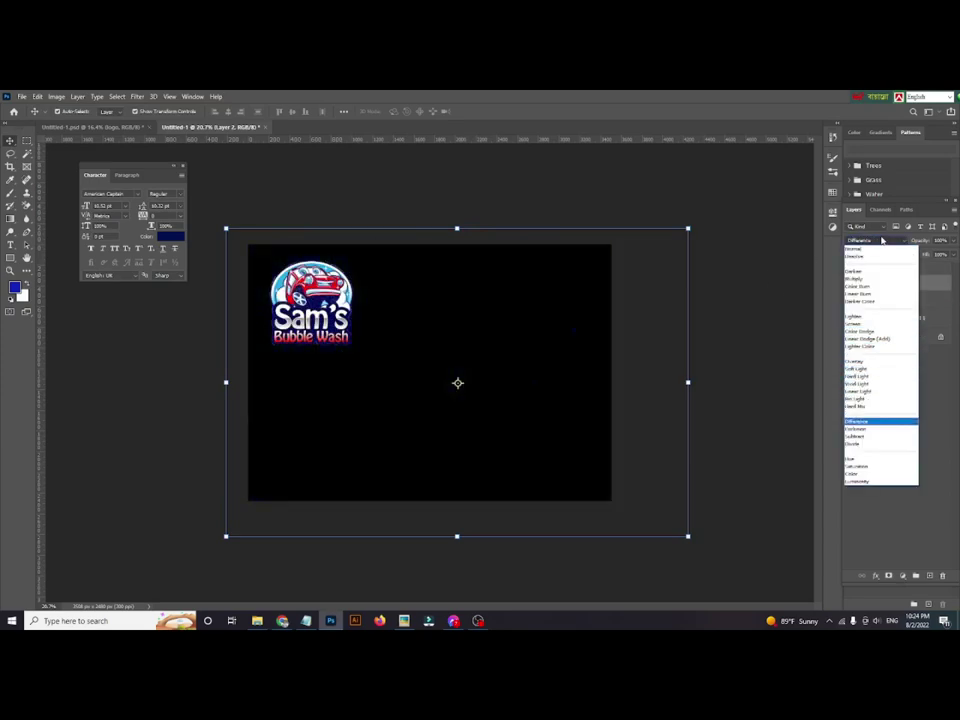
{"action": "left_click", "coordinate": [366, 260]}
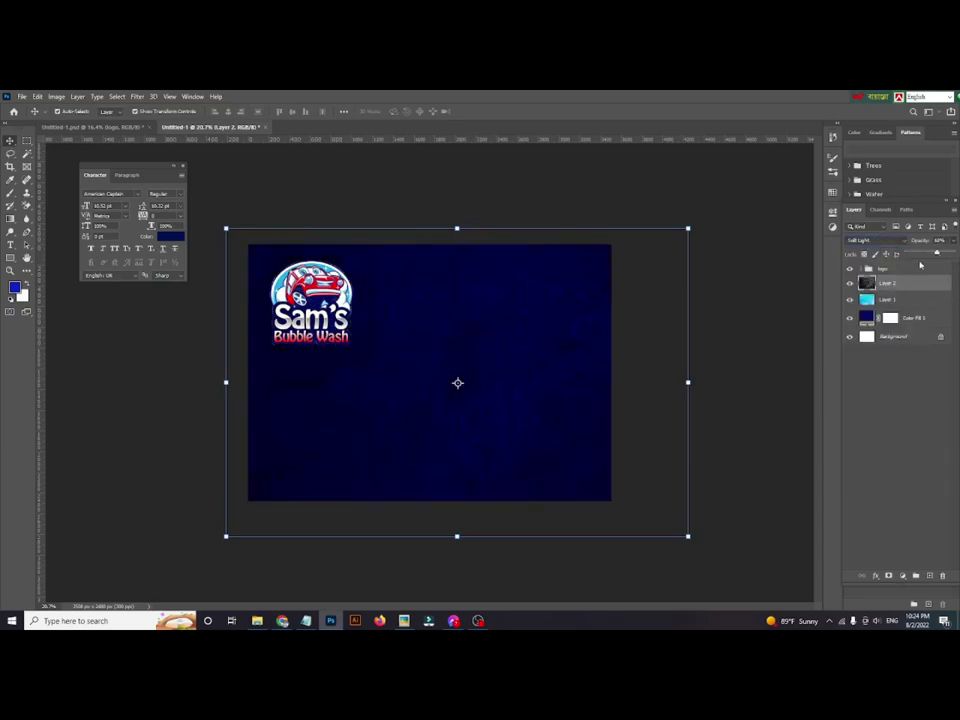
{"action": "left_click", "coordinate": [884, 300]}
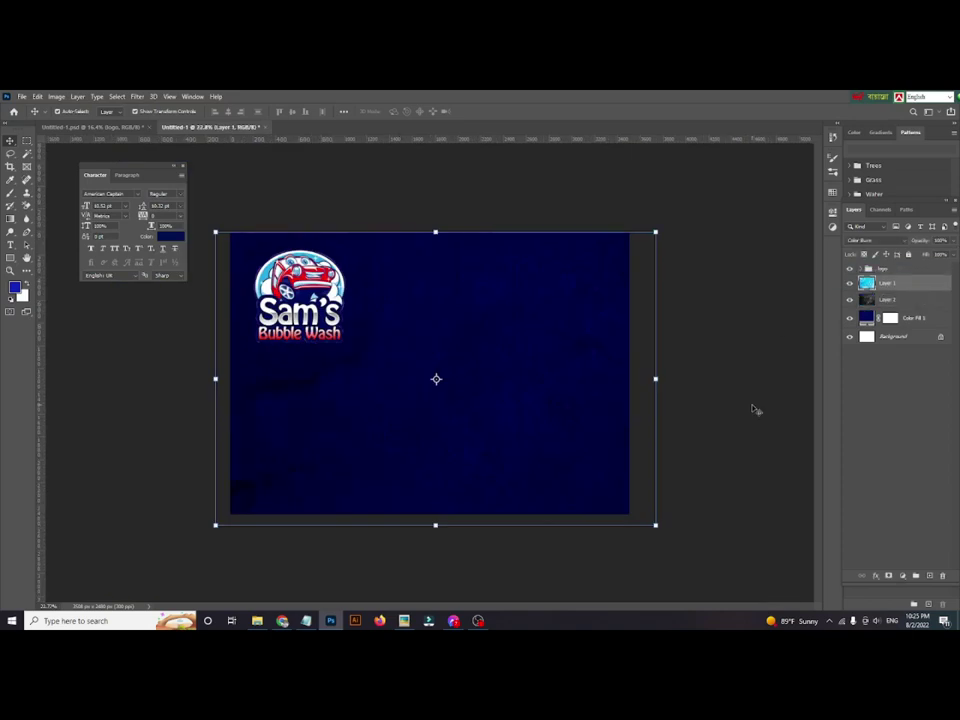
Draw a canvas-sized test rectangle, undo it, and zoom in one step.
{"action": "key", "text": "u"}
{"action": "left_click_drag", "start_coordinate": [458, 407], "coordinate": [466, 415]}
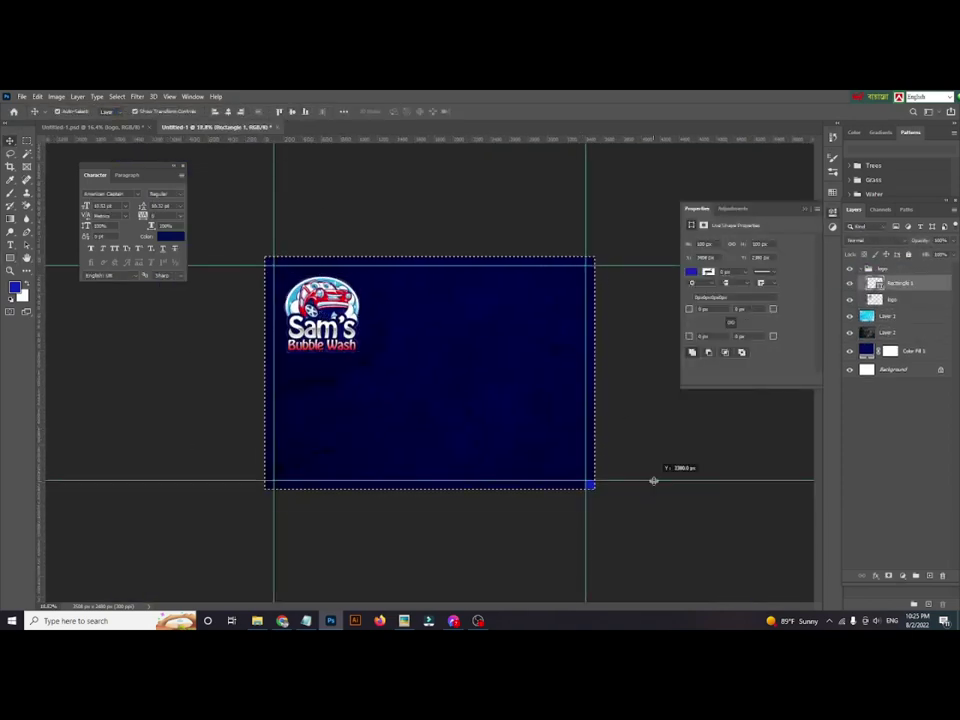
{"action": "left_click_drag", "start_coordinate": [624, 516], "coordinate": [596, 495]}
{"action": "key", "text": "ctrl+z"}
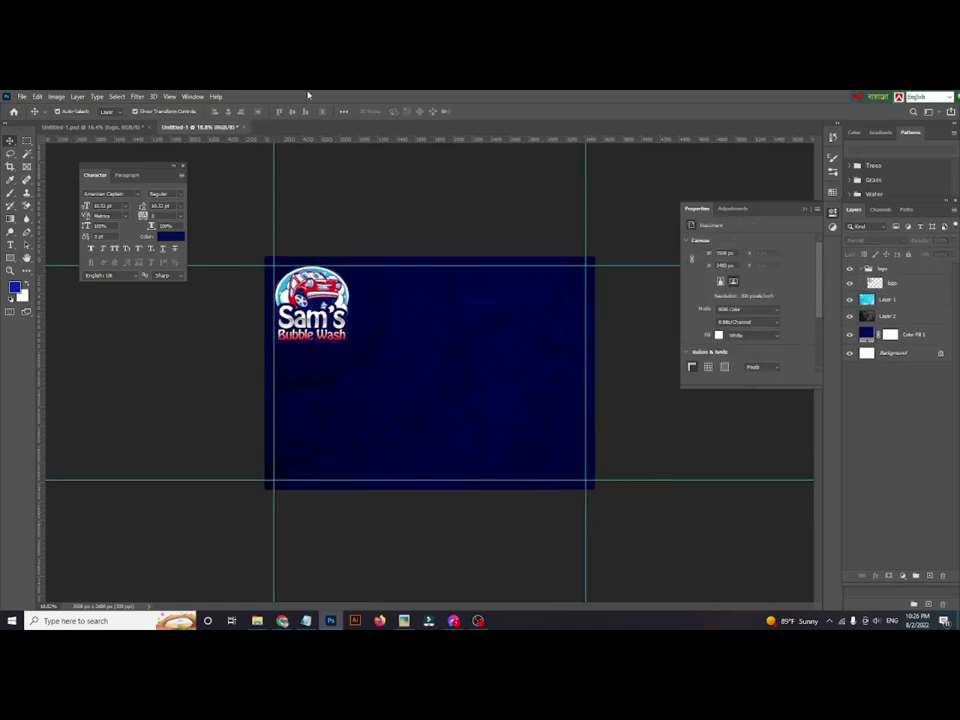
{"action": "key", "text": "ctrl+plus"}
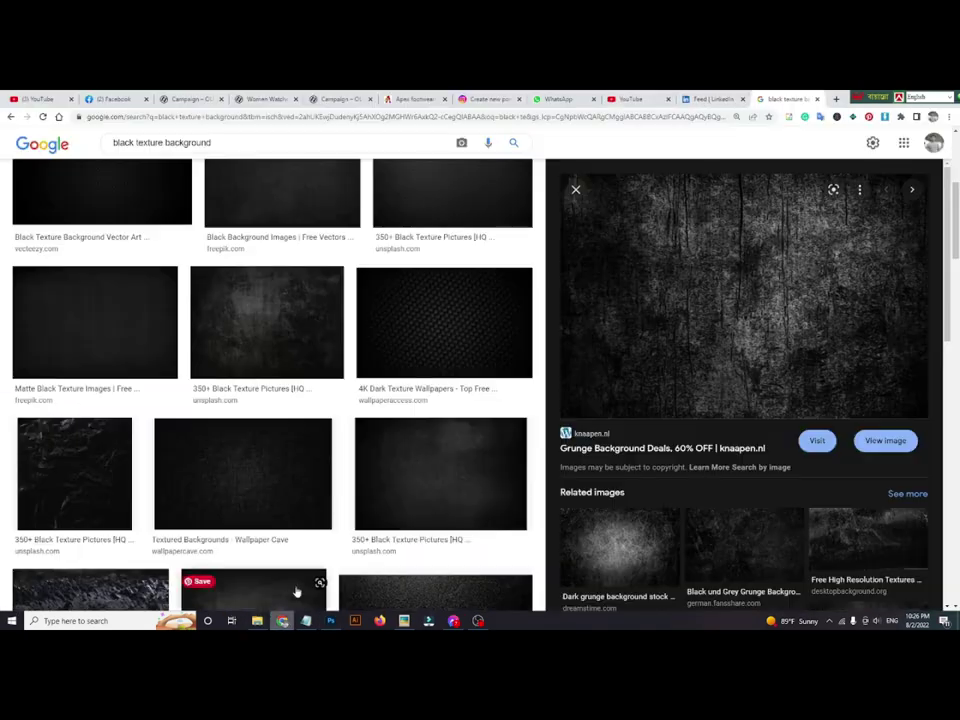
Search Google Images for 'car png' and open the red BMW i8 image.
{"action": "triple_click", "coordinate": [160, 142]}
{"action": "type", "text": "car"}
{"action": "key", "text": "Return"}
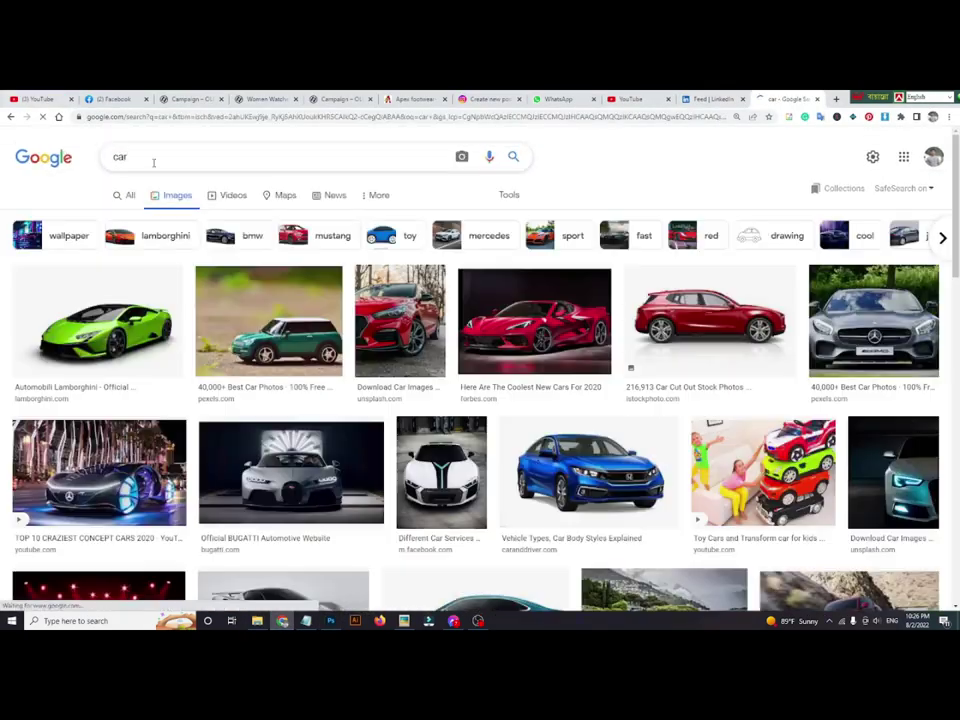
{"action": "type", "text": "png"}
{"action": "key", "text": "Return"}
{"action": "left_click", "coordinate": [395, 520]}
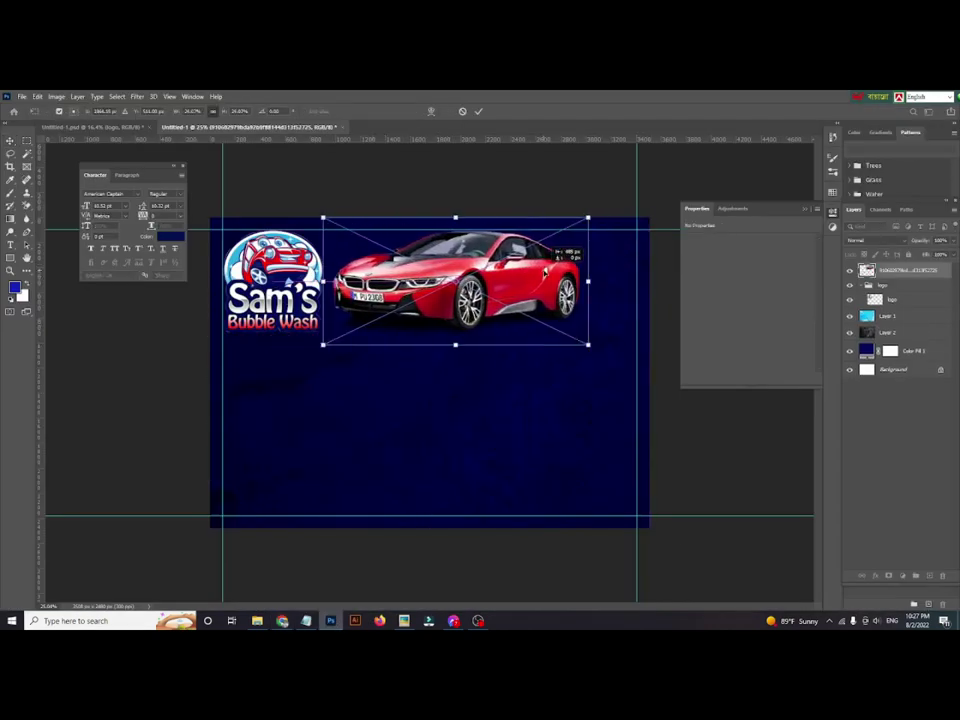
Place the car top-right, add a grouped splash layer below the bubbles, and start a text box by the logo.
{"action": "left_click_drag", "start_coordinate": [600, 255], "coordinate": [610, 270]}
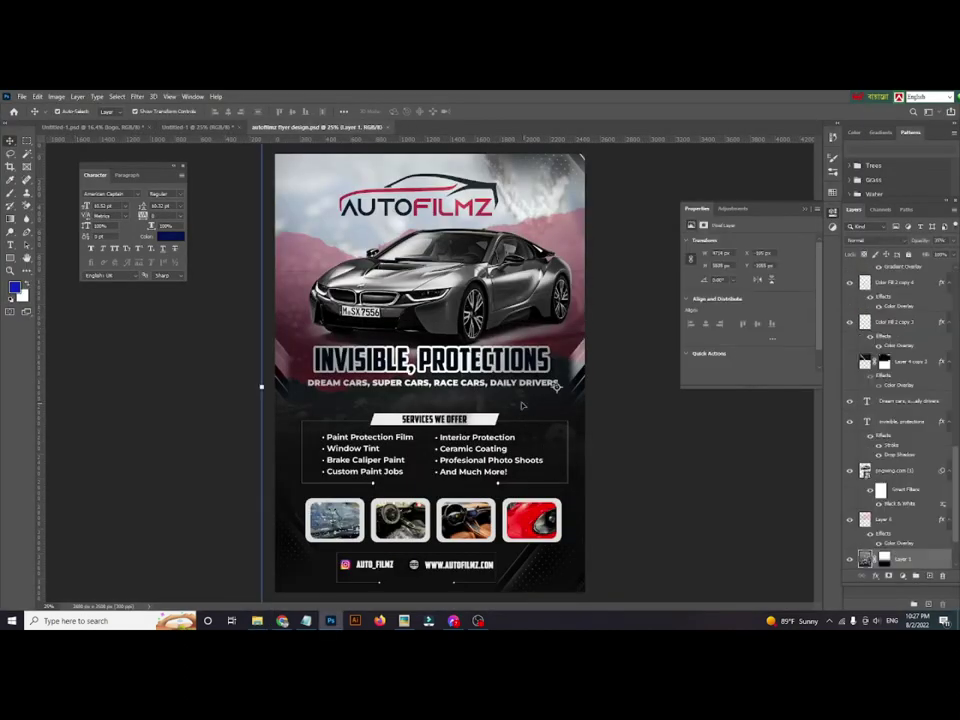
{"action": "left_click_drag", "start_coordinate": [415, 401], "coordinate": [415, 401]}
{"action": "left_click_drag", "start_coordinate": [888, 270], "coordinate": [917, 333]}
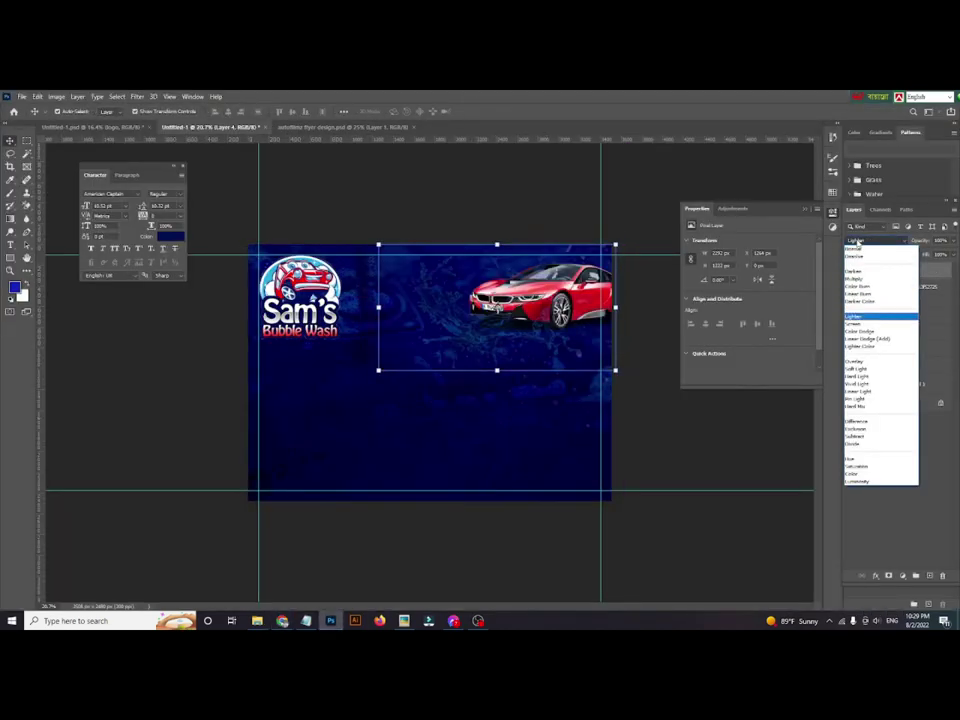
{"action": "key", "text": "ctrl+g"}
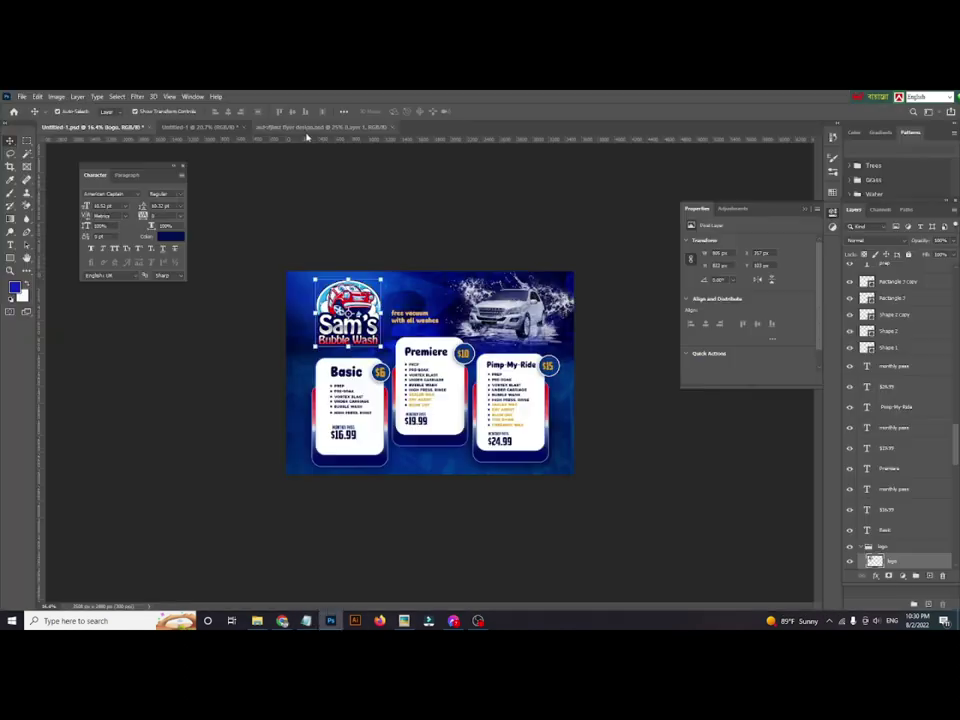
{"action": "left_click", "coordinate": [379, 326]}
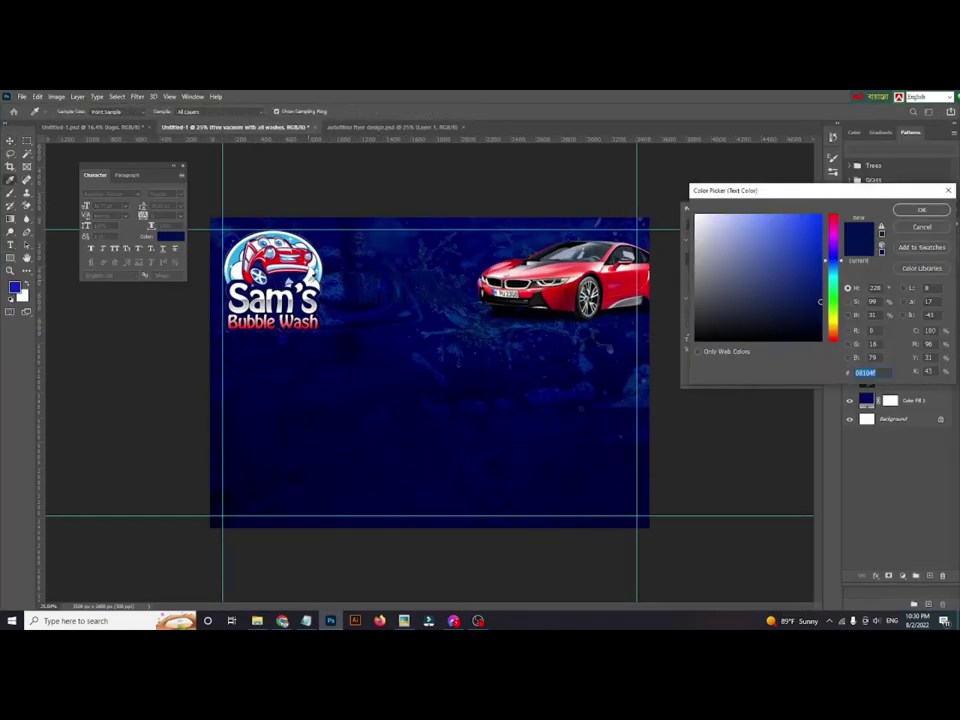
Set the headline in Amsterdam Signature Duo and enlarge it.
{"action": "left_click", "coordinate": [136, 195]}
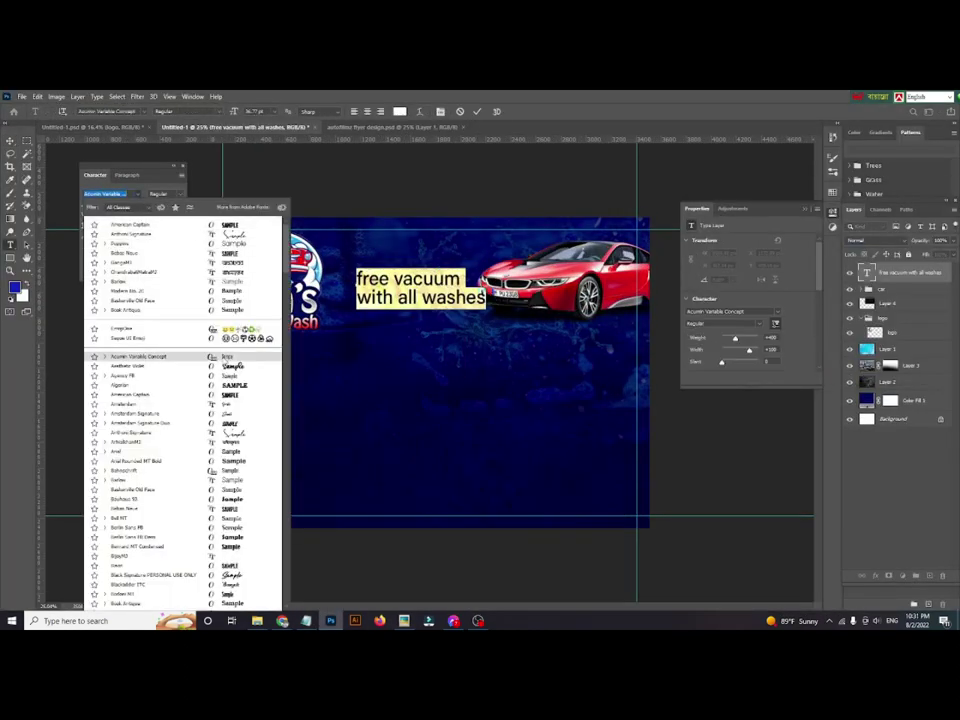
{"action": "left_click", "coordinate": [140, 423]}
{"action": "key", "text": "ctrl+t"}
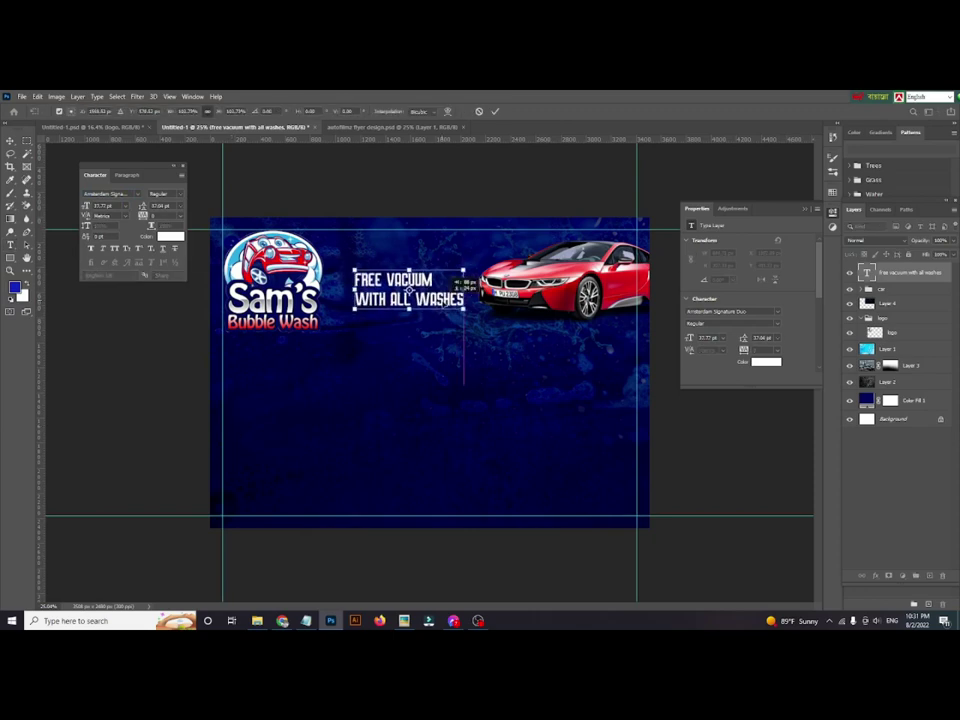
{"action": "left_click_drag", "start_coordinate": [463, 307], "coordinate": [471, 311]}
{"action": "key", "text": "Return"}
Colour the headline white after trying yellow, and paste in a larger car image.
{"action": "left_click", "coordinate": [170, 236]}
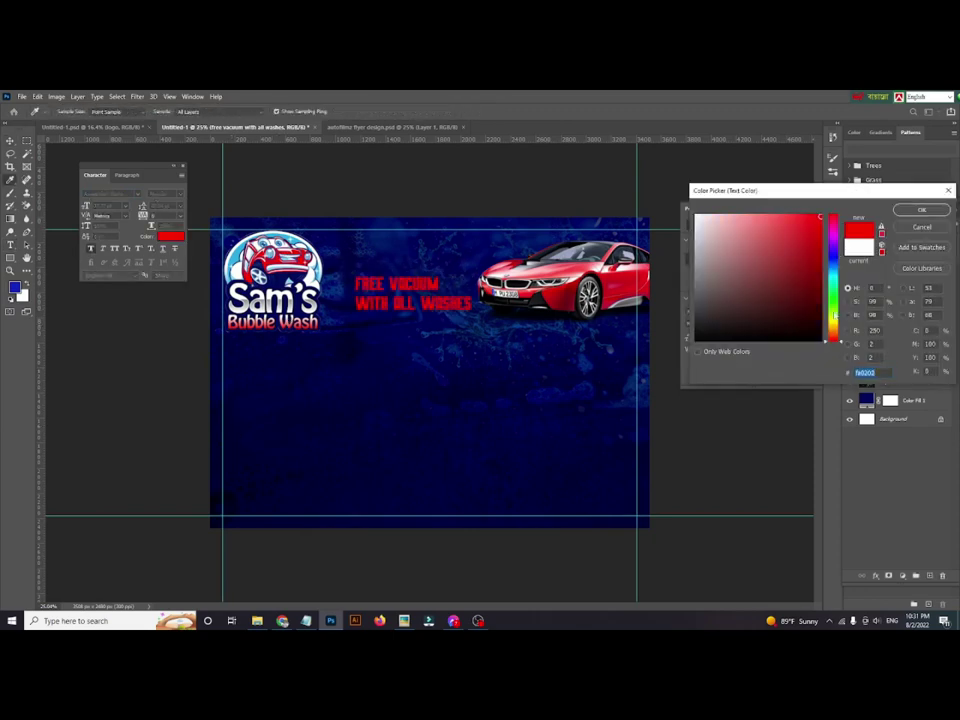
{"action": "left_click", "coordinate": [832, 323]}
{"action": "left_click", "coordinate": [923, 211]}
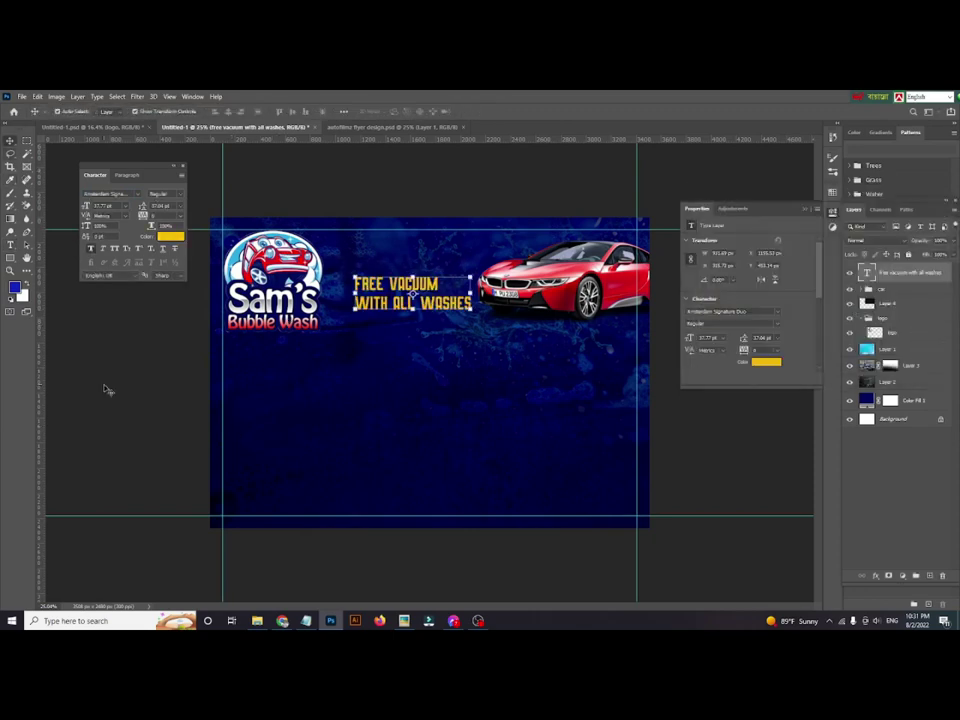
{"action": "key", "text": "ctrl+v"}
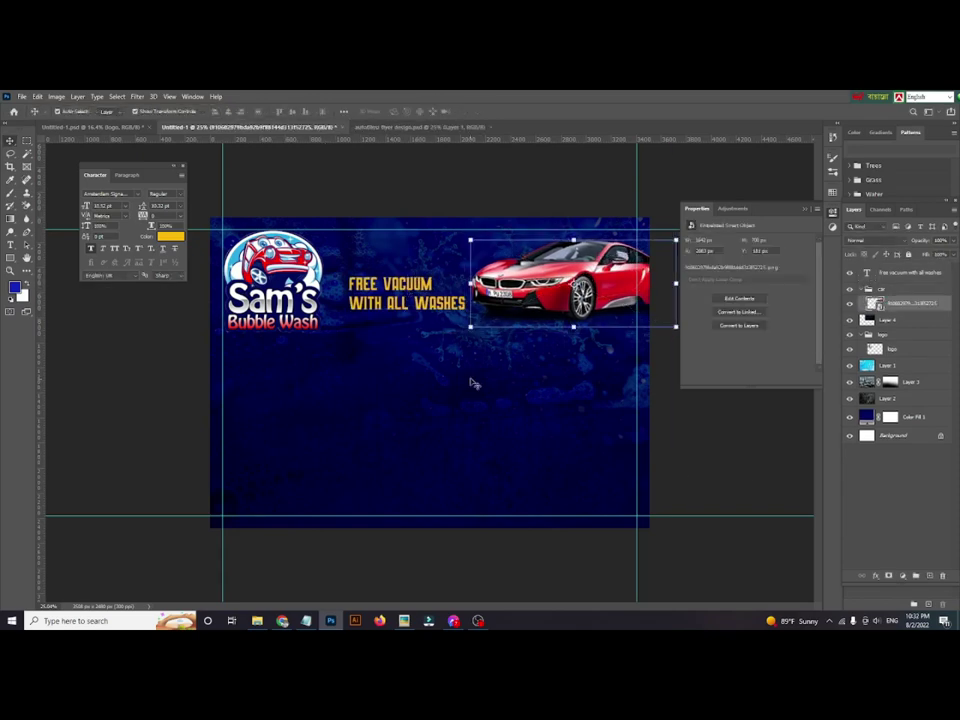
{"action": "key", "text": "Return"}
{"action": "left_click", "coordinate": [758, 360]}
{"action": "left_click", "coordinate": [697, 214]}
{"action": "left_click", "coordinate": [917, 208]}
{"action": "left_click", "coordinate": [370, 218]}
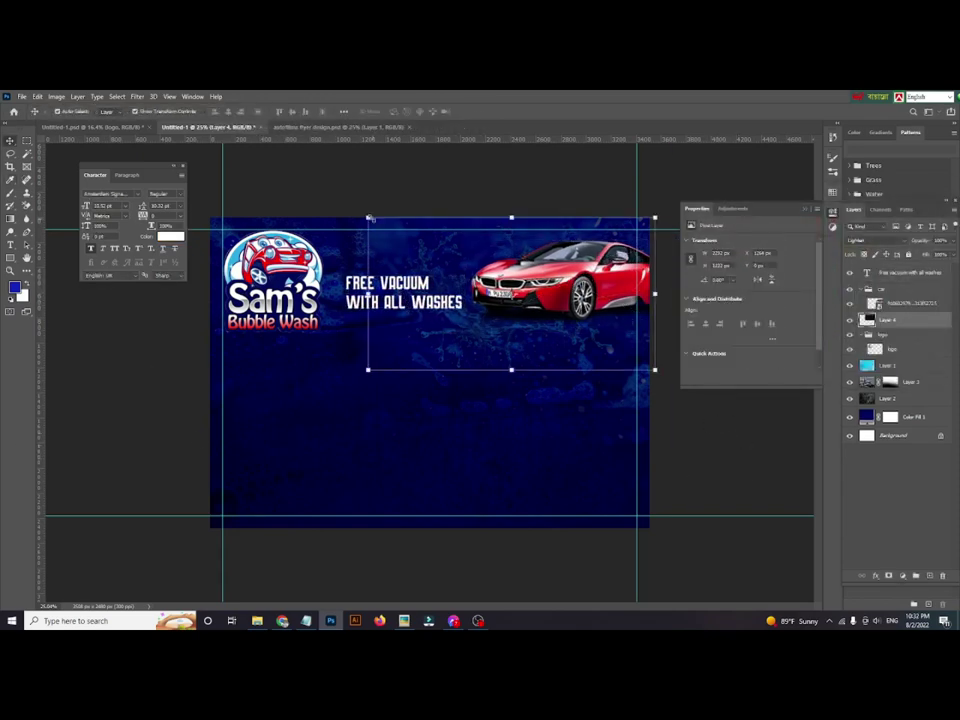
Draw and position a blue rounded rectangle in the lower left.
{"action": "left_click_drag", "start_coordinate": [340, 500], "coordinate": [342, 501]}
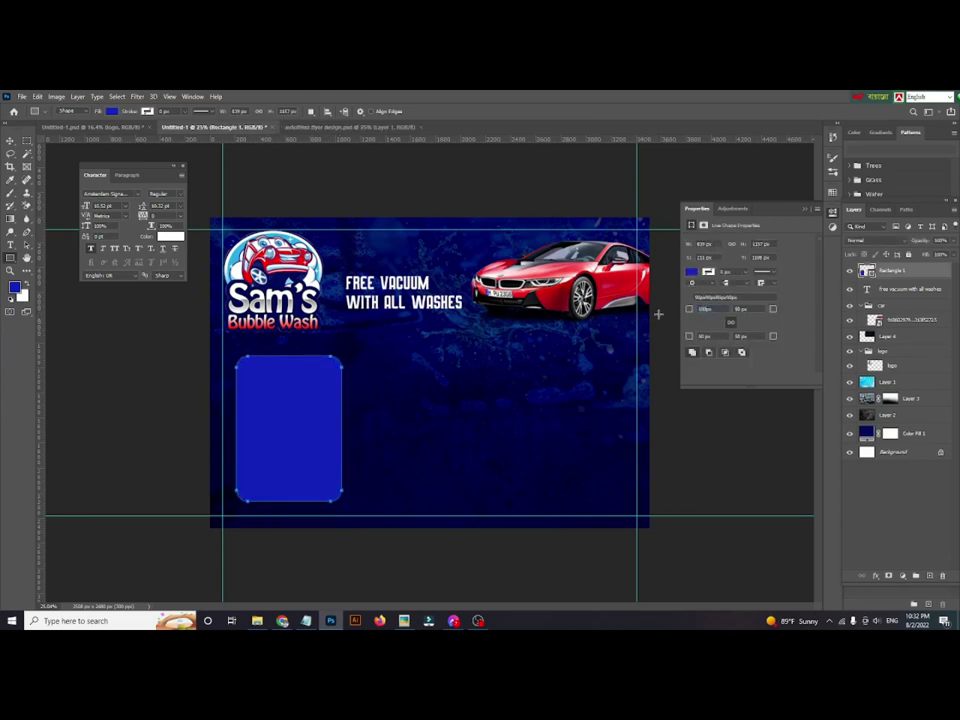
{"action": "key", "text": "ctrl+plus"}
{"action": "left_click_drag", "start_coordinate": [297, 392], "coordinate": [283, 465]}
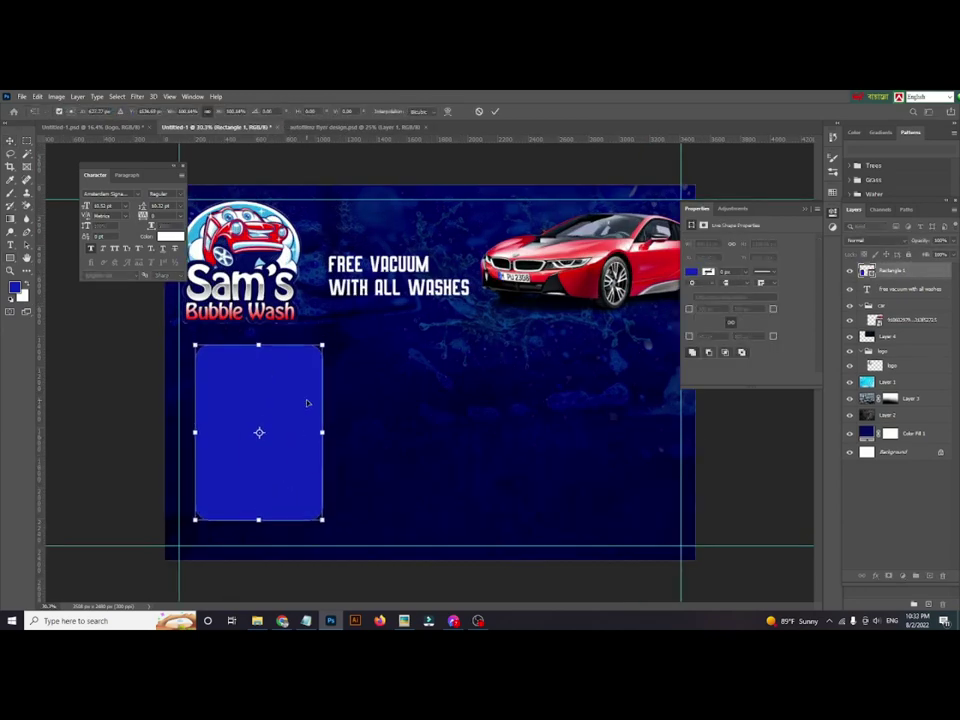
Duplicate the rectangle, shrink the copy inside the blue one, and fill it white.
{"action": "key", "text": "ctrl+alt+t"}
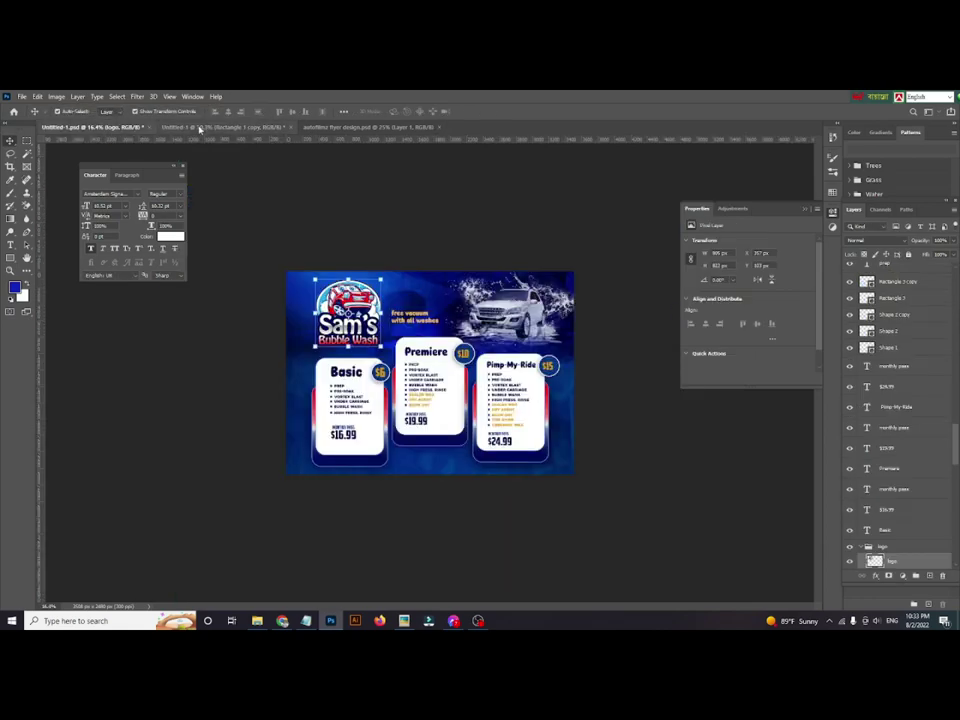
{"action": "left_click", "coordinate": [691, 271]}
{"action": "left_click_drag", "start_coordinate": [259, 519], "coordinate": [259, 500]}
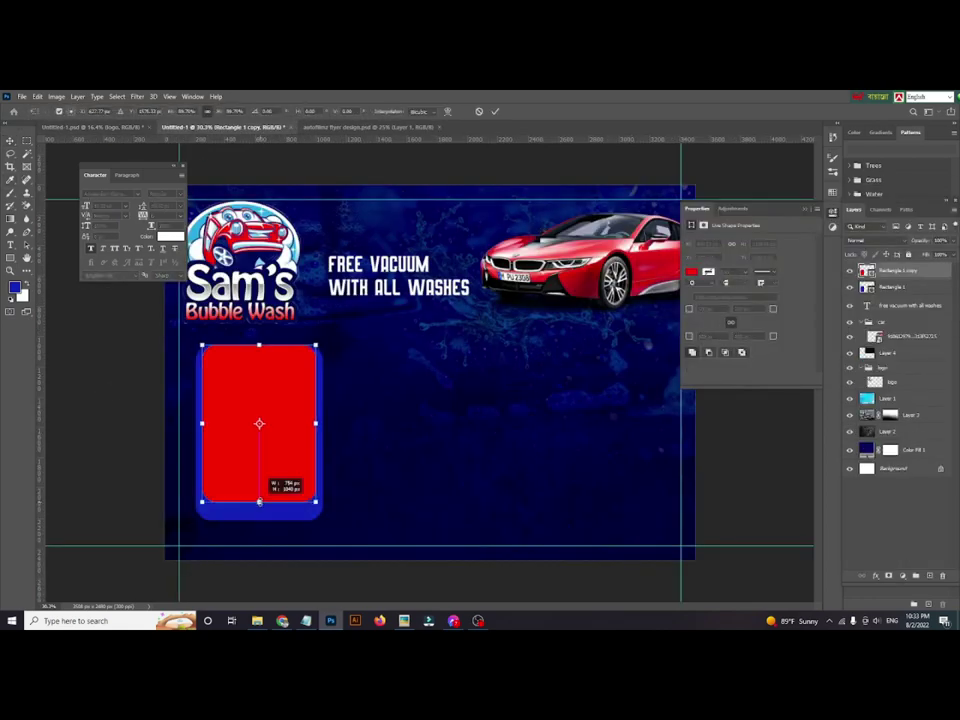
{"action": "left_click_drag", "start_coordinate": [322, 499], "coordinate": [316, 501]}
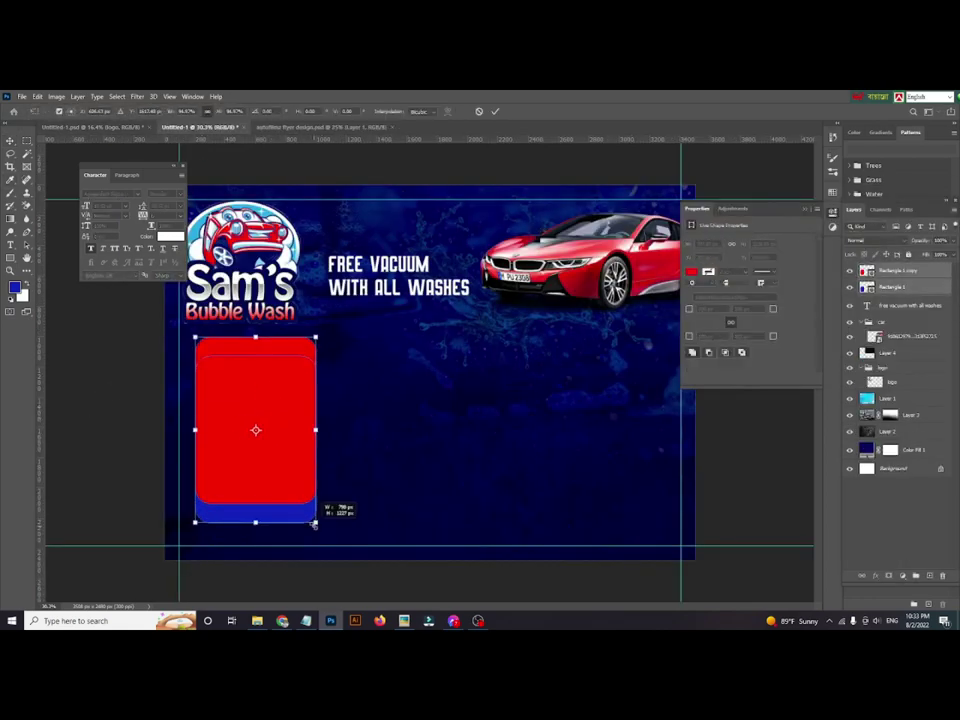
{"action": "key", "text": "Return"}
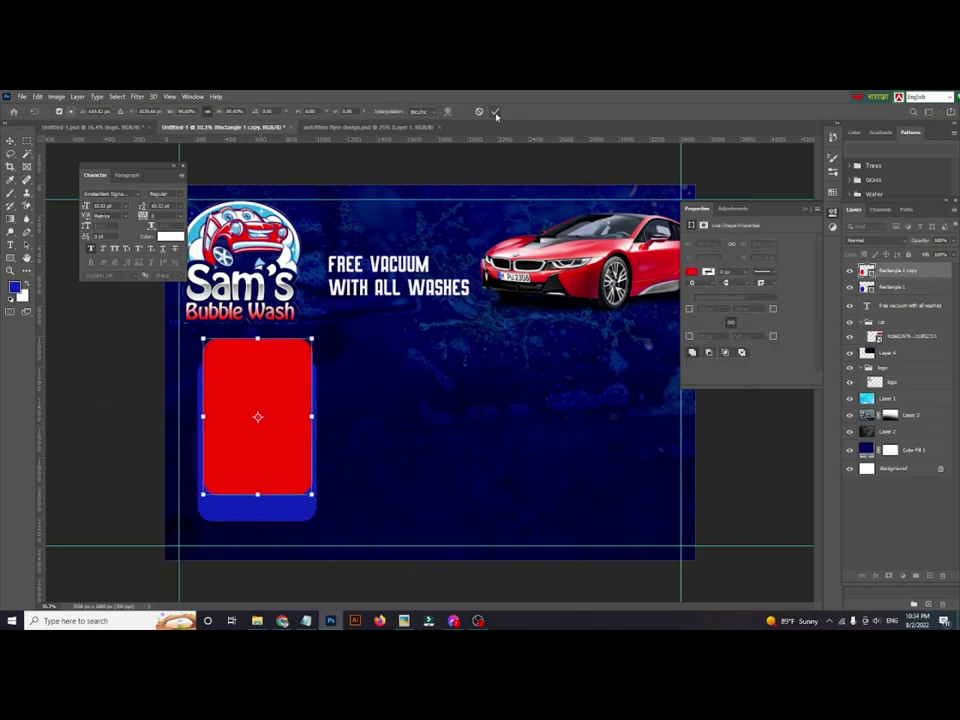
{"action": "left_click", "coordinate": [496, 116]}
{"action": "left_click", "coordinate": [691, 271]}
{"action": "left_click", "coordinate": [281, 517]}
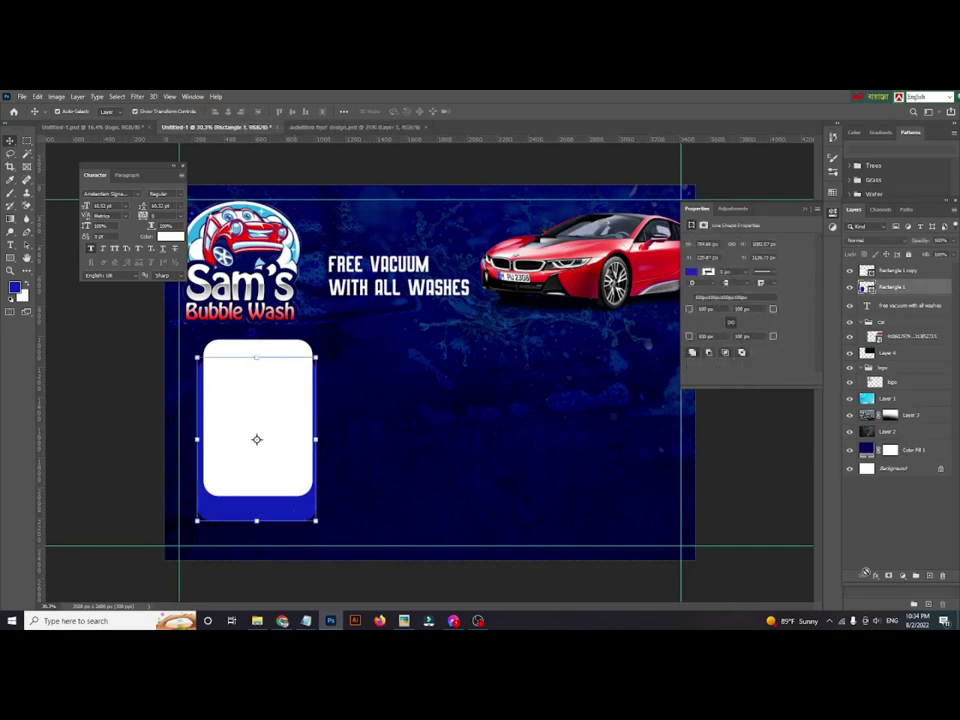
Give the card's blue backing a Bevel & Emboss style with Texture.
{"action": "double_click", "coordinate": [920, 287]}
{"action": "left_click", "coordinate": [567, 321]}
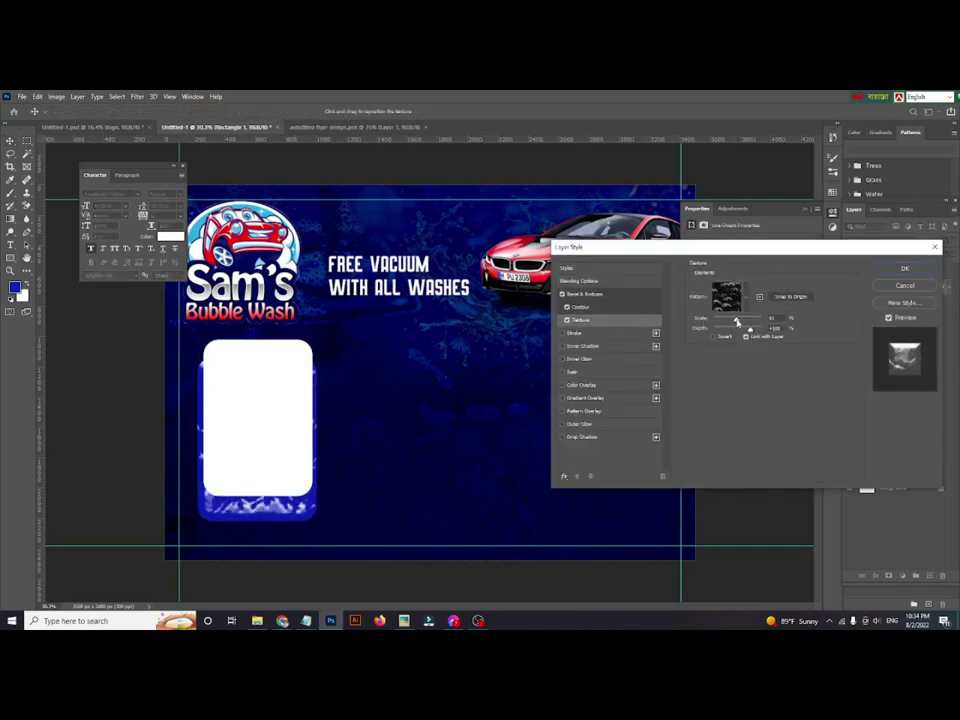
{"action": "key", "text": "Return"}
Copy the card twice to the right, raise the middle card and align the outer ones.
{"action": "mouse_move", "coordinate": [258, 420]}
{"action": "left_mouse_down"}
{"action": "mouse_move", "coordinate": [381, 400]}
{"action": "mouse_move", "coordinate": [411, 429]}
{"action": "mouse_move", "coordinate": [588, 455]}
{"action": "mouse_move", "coordinate": [557, 430]}
{"action": "mouse_move", "coordinate": [260, 430]}
{"action": "left_mouse_up"}
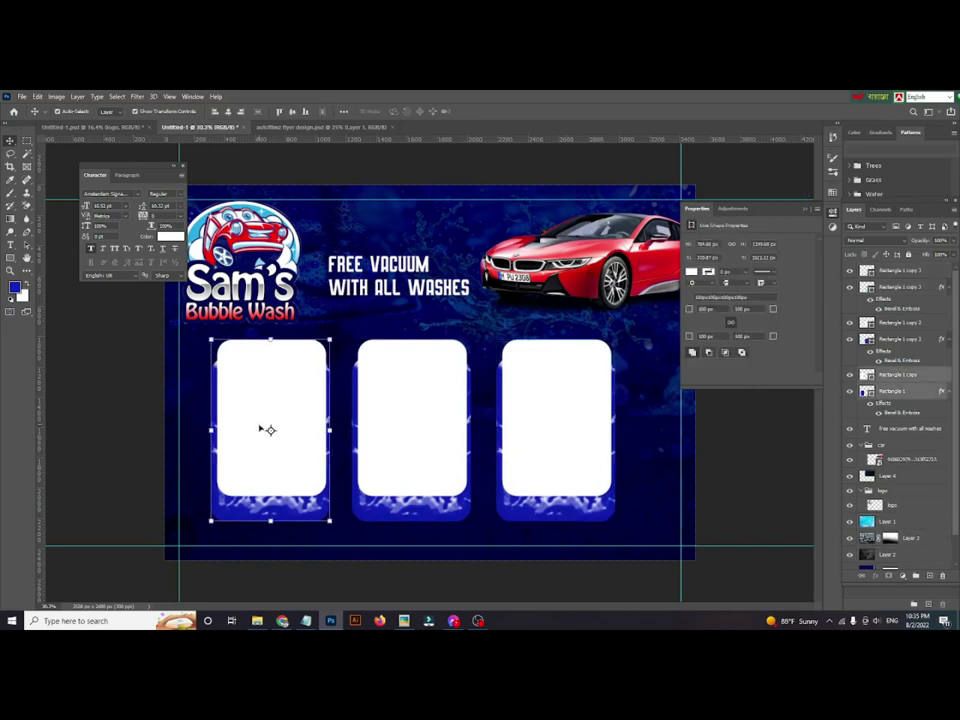
{"action": "mouse_move", "coordinate": [413, 428]}
{"action": "left_mouse_down"}
{"action": "mouse_move", "coordinate": [411, 448]}
{"action": "mouse_move", "coordinate": [430, 385]}
{"action": "left_mouse_up"}
{"action": "left_click", "coordinate": [270, 440]}
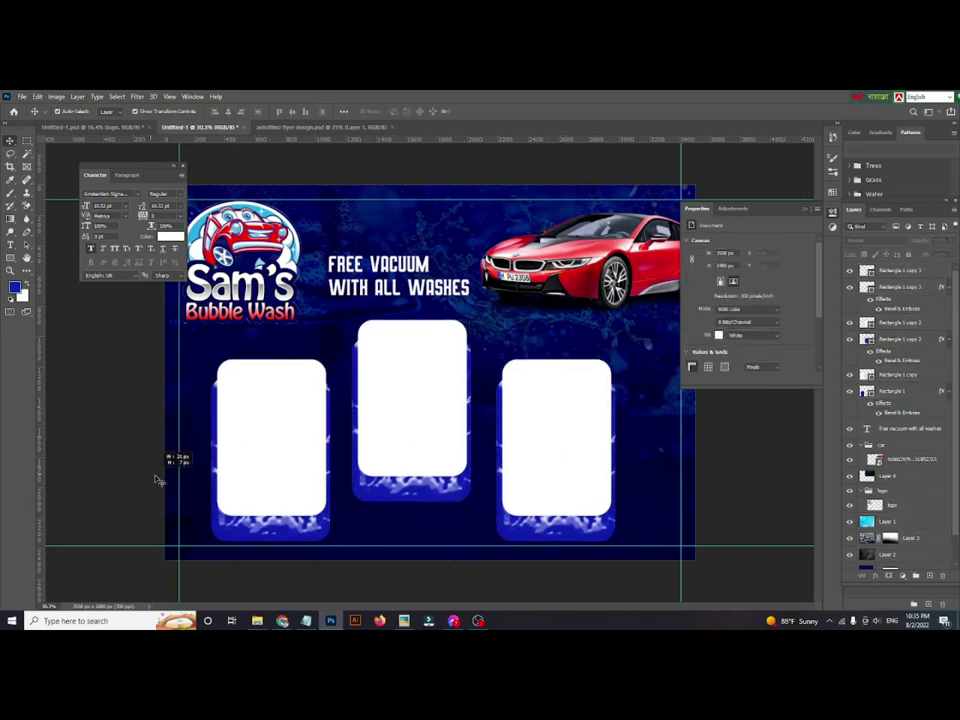
{"action": "left_click", "coordinate": [413, 441]}
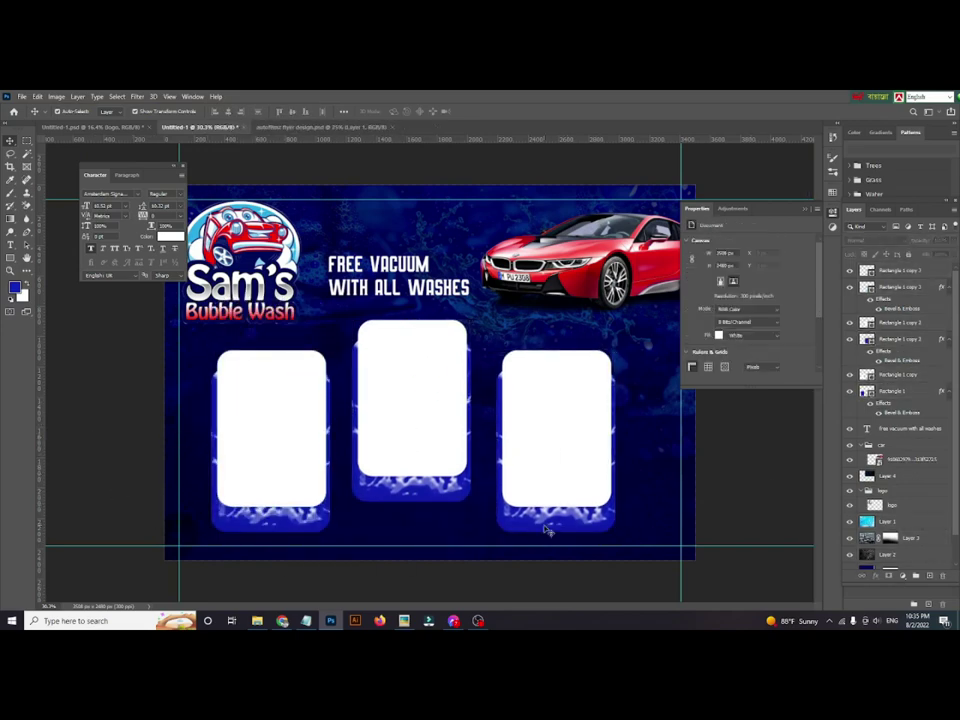
{"action": "left_click_drag", "start_coordinate": [558, 439], "coordinate": [546, 439]}
{"action": "left_click_drag", "start_coordinate": [271, 450], "coordinate": [277, 441]}
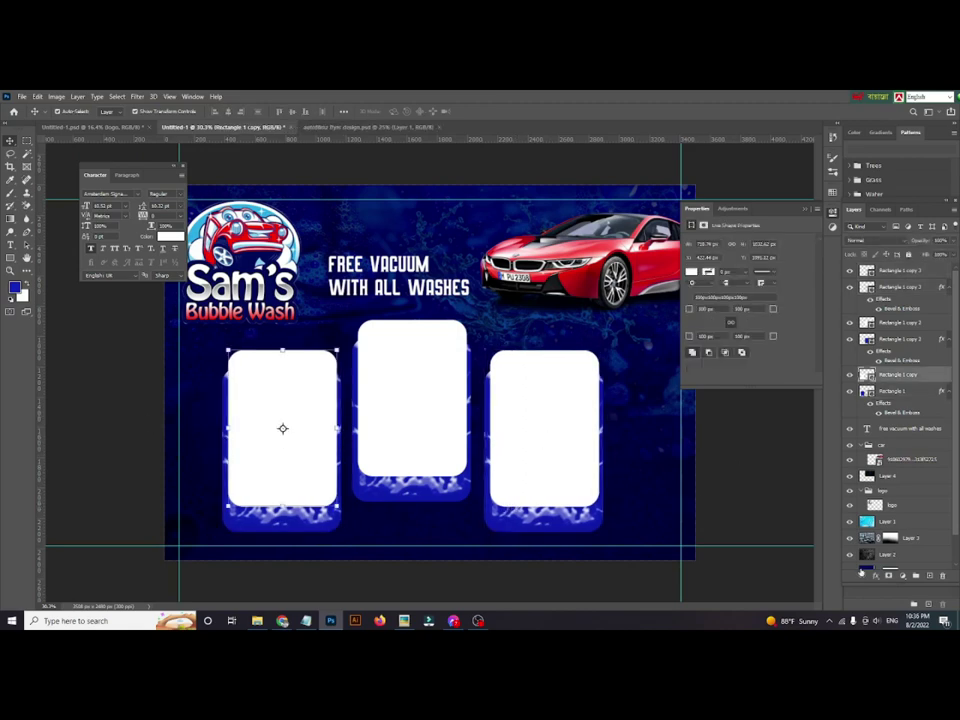
{"action": "double_click", "coordinate": [283, 429]}
Outline the first card in blue and add the BASIC $6 heading and two bulleted PREP lines.
{"action": "left_click", "coordinate": [571, 333]}
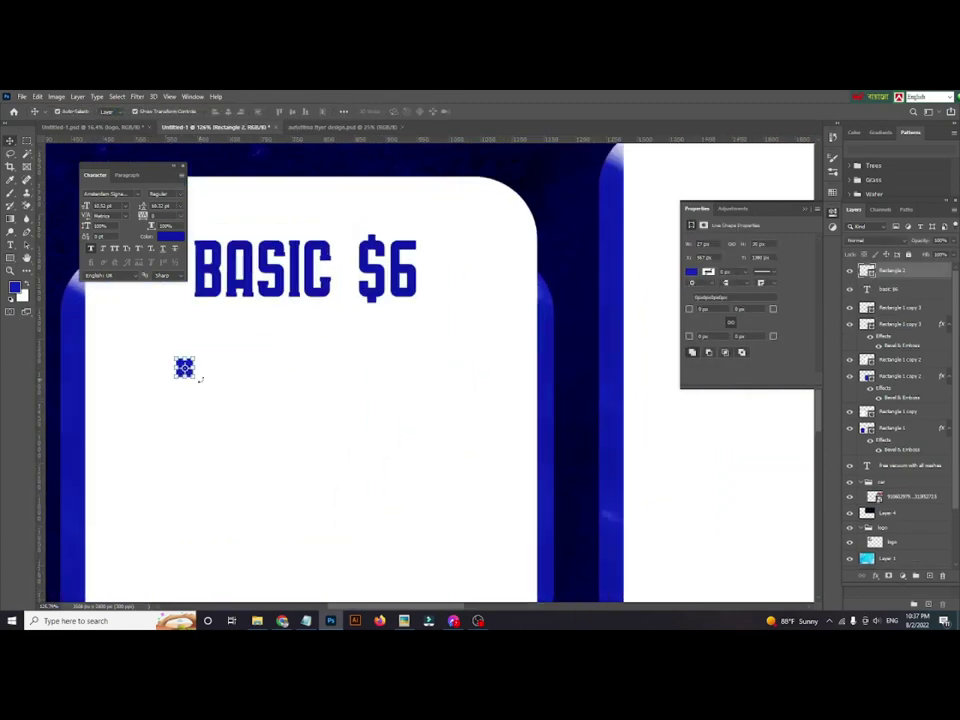
{"action": "key", "text": "t"}
{"action": "left_click", "coordinate": [343, 414]}
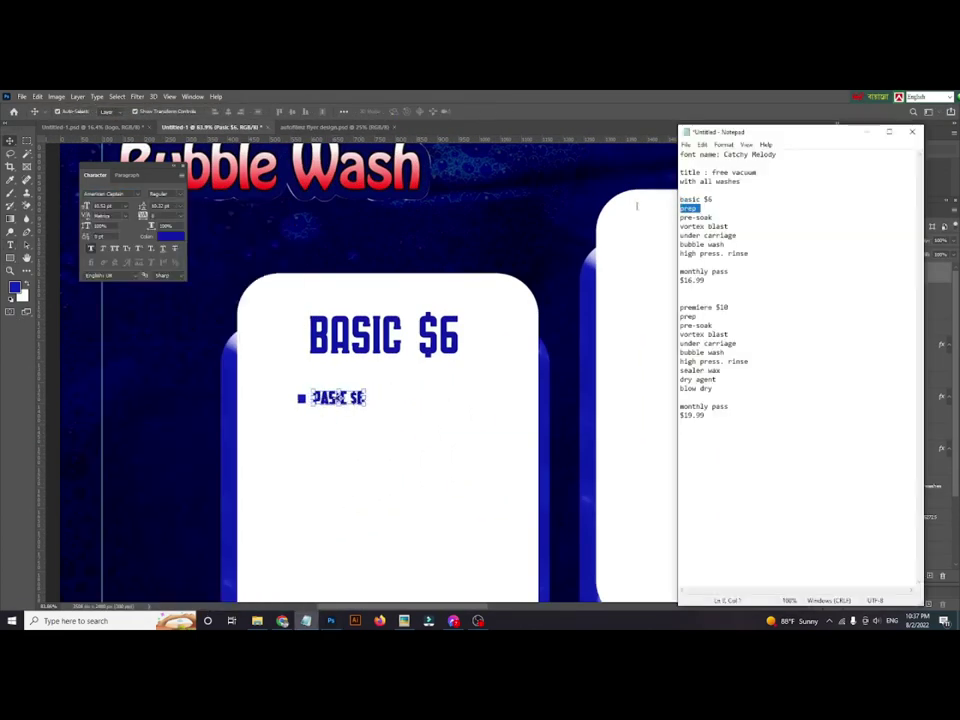
{"action": "key", "text": "ctrl+Return"}
{"action": "key", "text": "v"}
{"action": "left_click", "coordinate": [388, 490]}
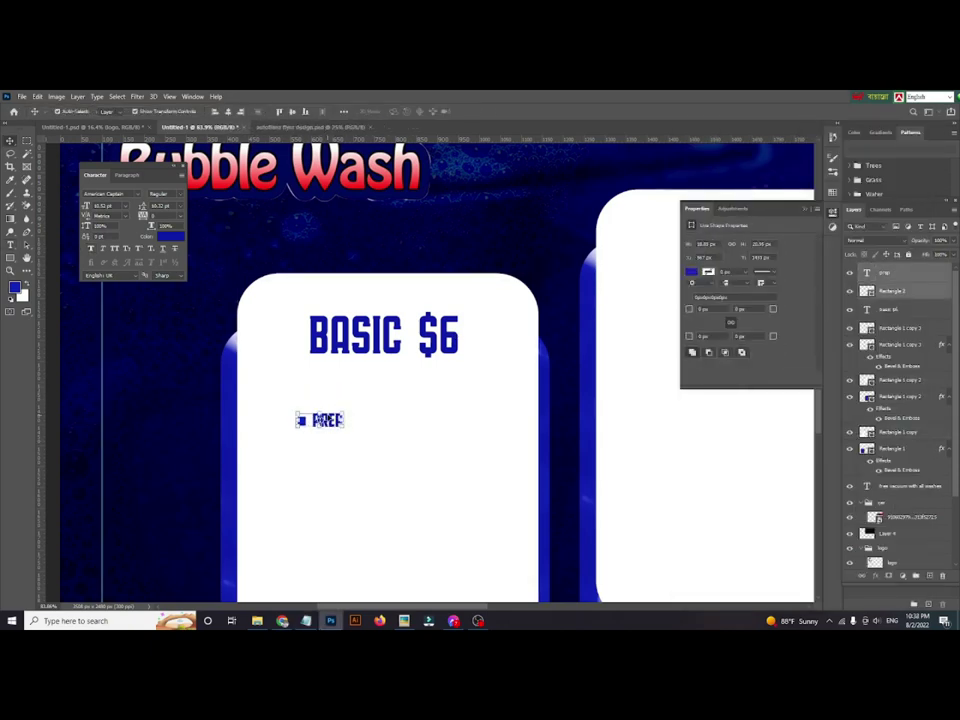
{"action": "scroll", "coordinate": [388, 490], "scroll_direction": "down", "scroll_amount": 5}
{"action": "scroll", "coordinate": [388, 490], "scroll_direction": "up", "scroll_amount": 5}
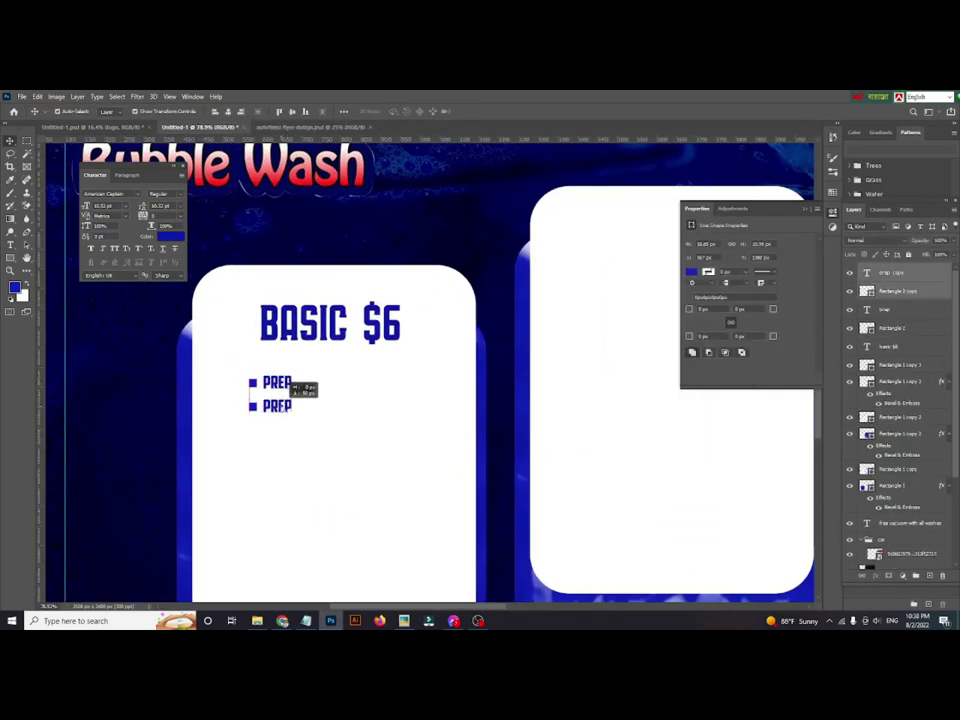
{"action": "left_click_drag", "start_coordinate": [296, 387], "coordinate": [296, 410]}
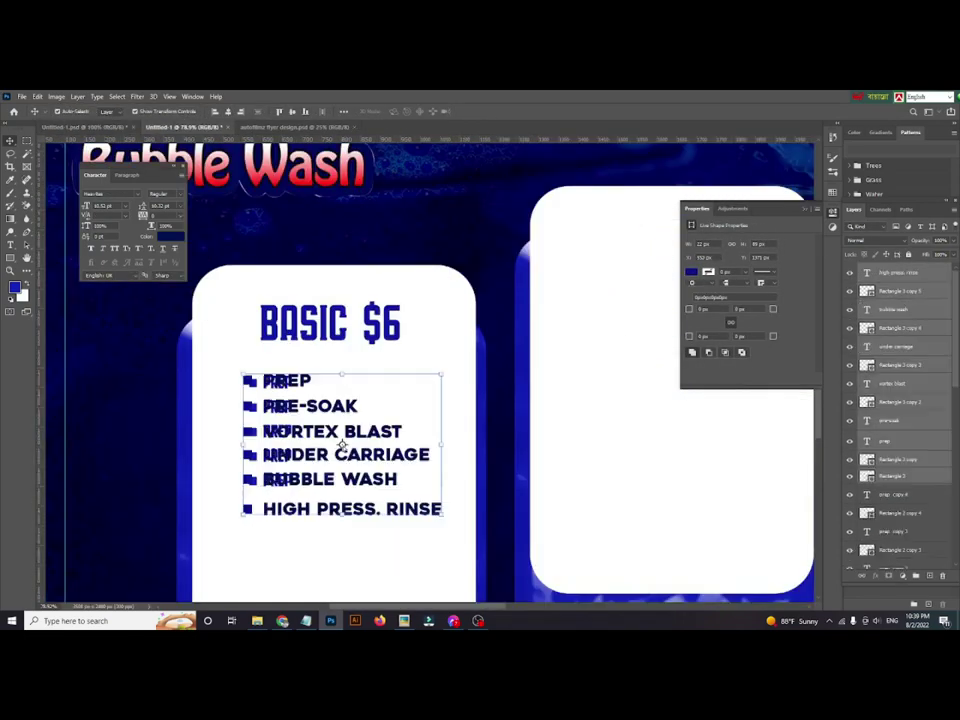
Move the service list into the Basic card, replacing the PREP placeholder lines.
{"action": "left_click_drag", "start_coordinate": [326, 457], "coordinate": [300, 470]}
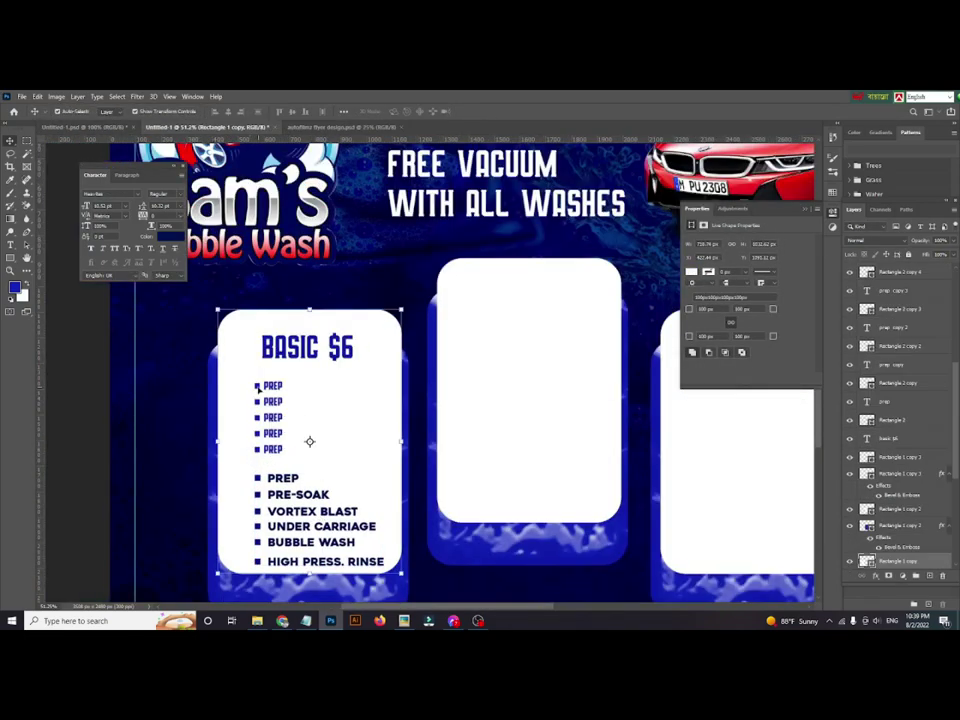
{"action": "key", "text": "Delete"}
{"action": "key", "text": "Delete"}
{"action": "key", "text": "Delete"}
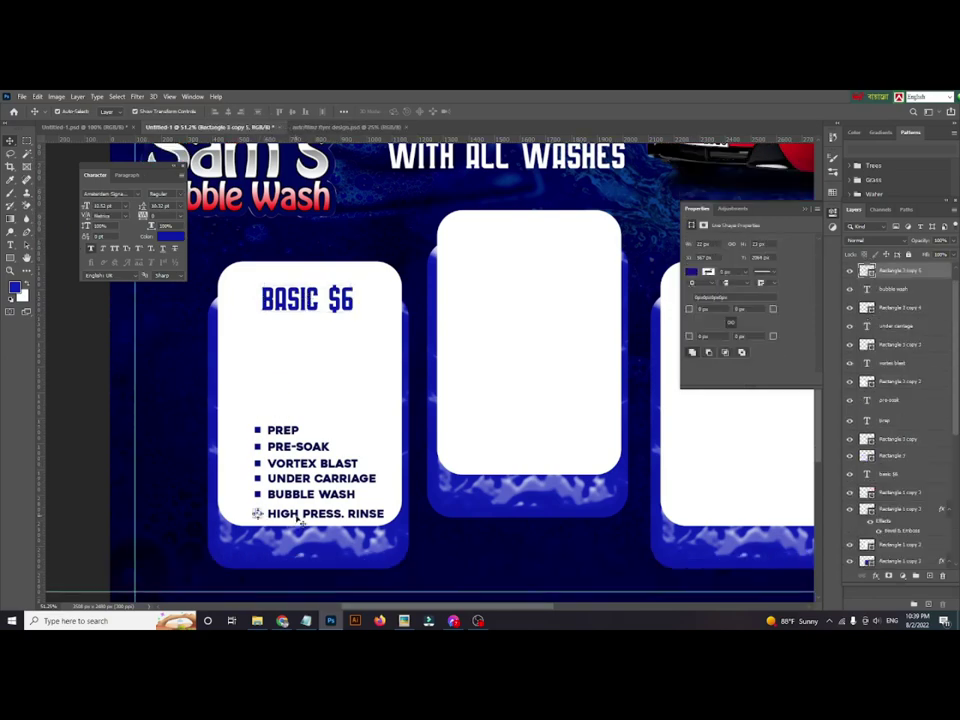
{"action": "scroll", "coordinate": [257, 512], "scroll_direction": "up", "scroll_amount": 5}
{"action": "left_click_drag", "start_coordinate": [238, 472], "coordinate": [210, 285]}
{"action": "scroll", "coordinate": [210, 285], "scroll_direction": "down", "scroll_amount": 5}
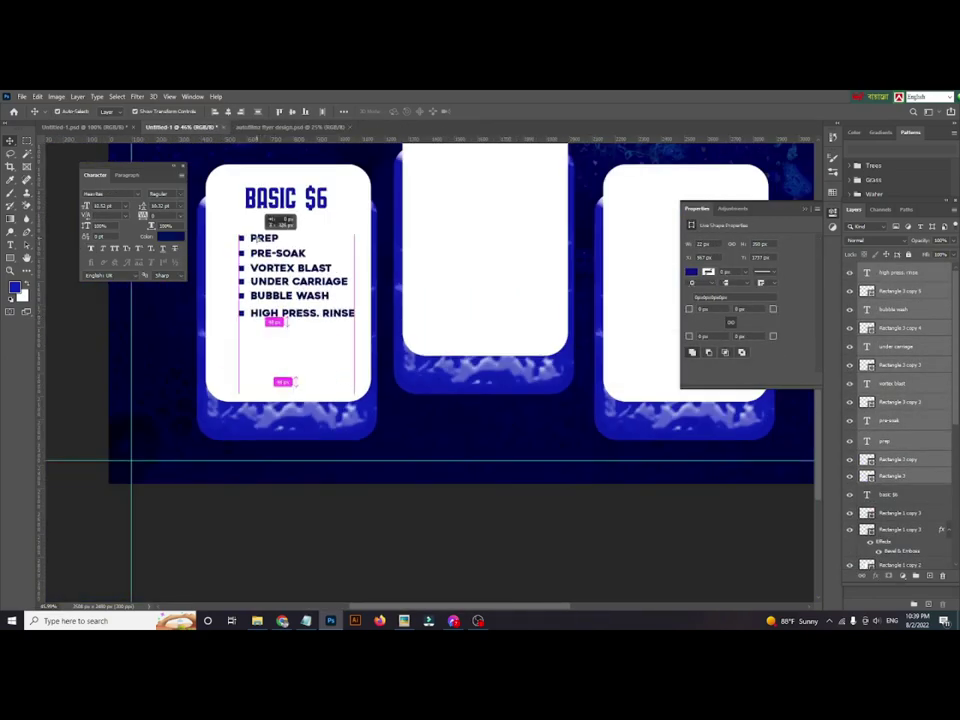
Add 'monthly pass' and '$16.99' lines below the list, copied from the heading.
{"action": "key", "text": "alt+Tab"}
{"action": "key", "text": "alt+Tab"}
{"action": "left_click_drag", "start_coordinate": [282, 198], "coordinate": [282, 345]}
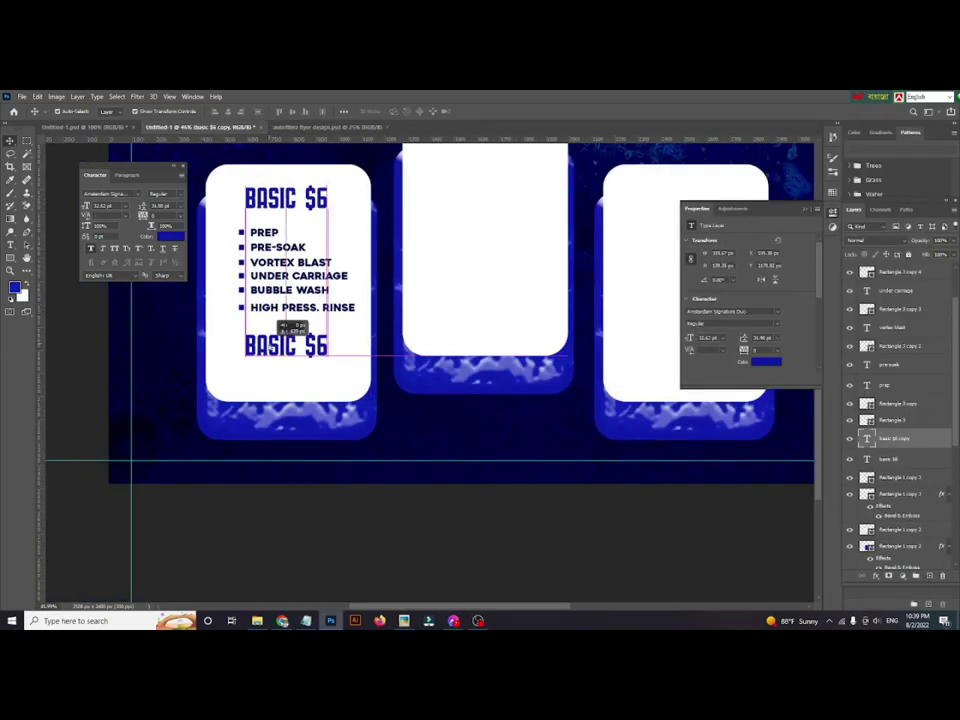
{"action": "double_click", "coordinate": [280, 345]}
{"action": "type", "text": "monthly pass"}
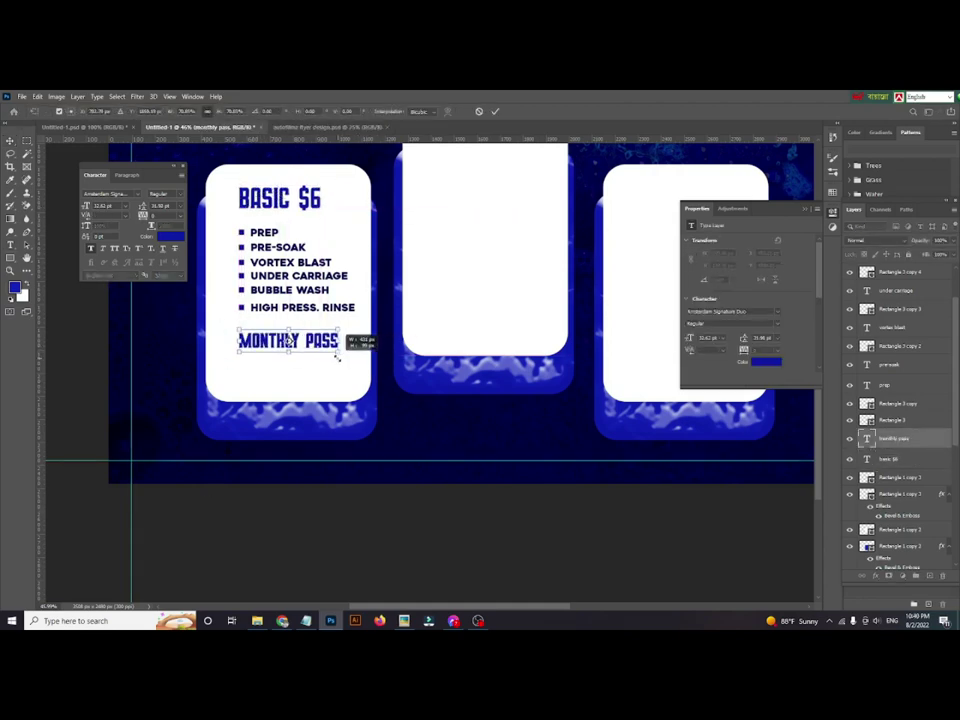
{"action": "key", "text": "ctrl+Return"}
{"action": "left_click_drag", "start_coordinate": [280, 198], "coordinate": [280, 200]}
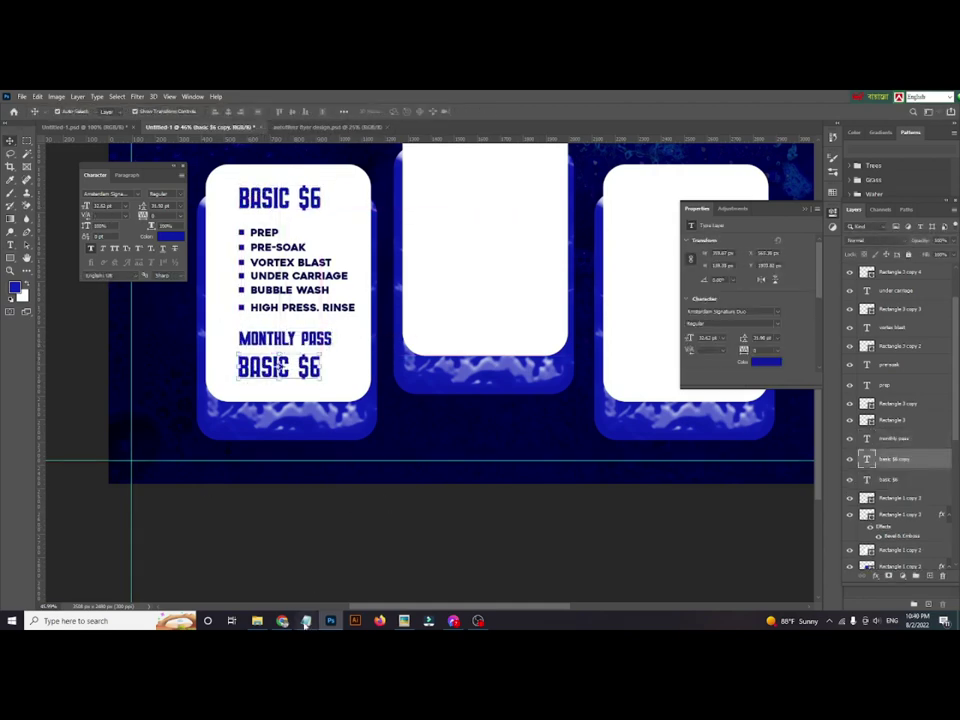
{"action": "type", "text": "$16.99"}
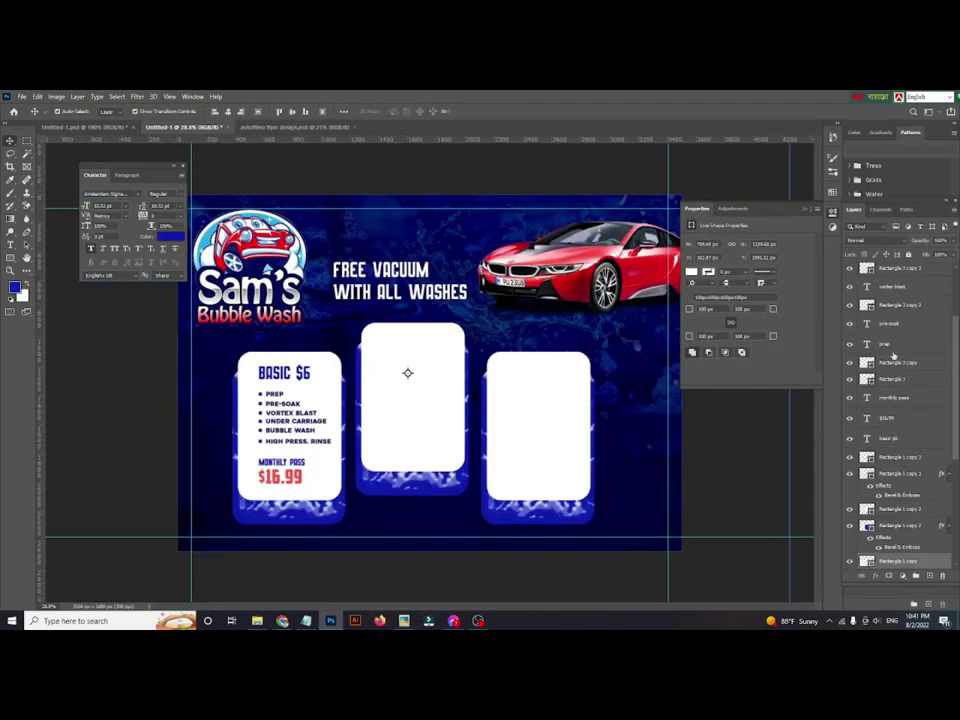
Copy the card text onto the other cards and give the middle Premiere heading a new font.
{"action": "left_click_drag", "start_coordinate": [292, 354], "coordinate": [412, 330]}
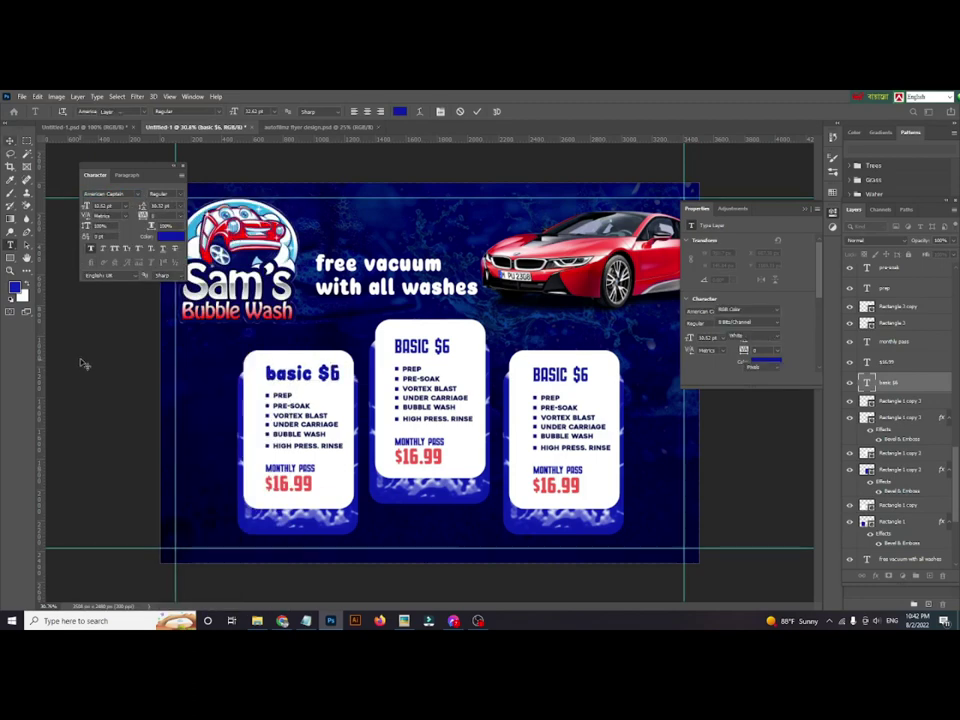
{"action": "key", "text": "ctrl+t"}
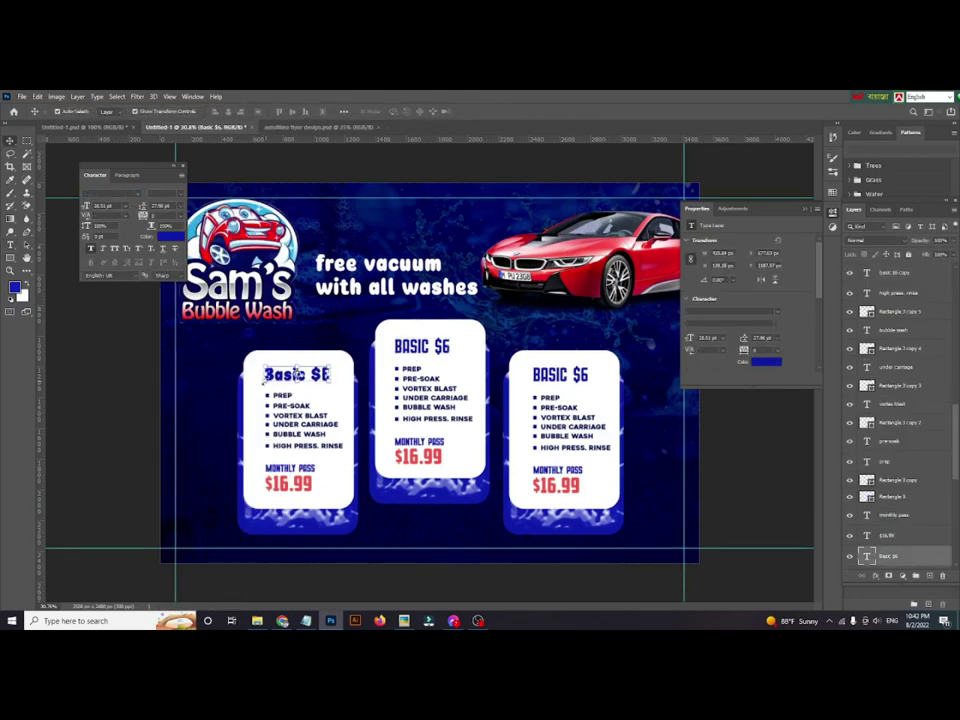
{"action": "key", "text": "alt+Tab"}
{"action": "key", "text": "alt+Tab"}
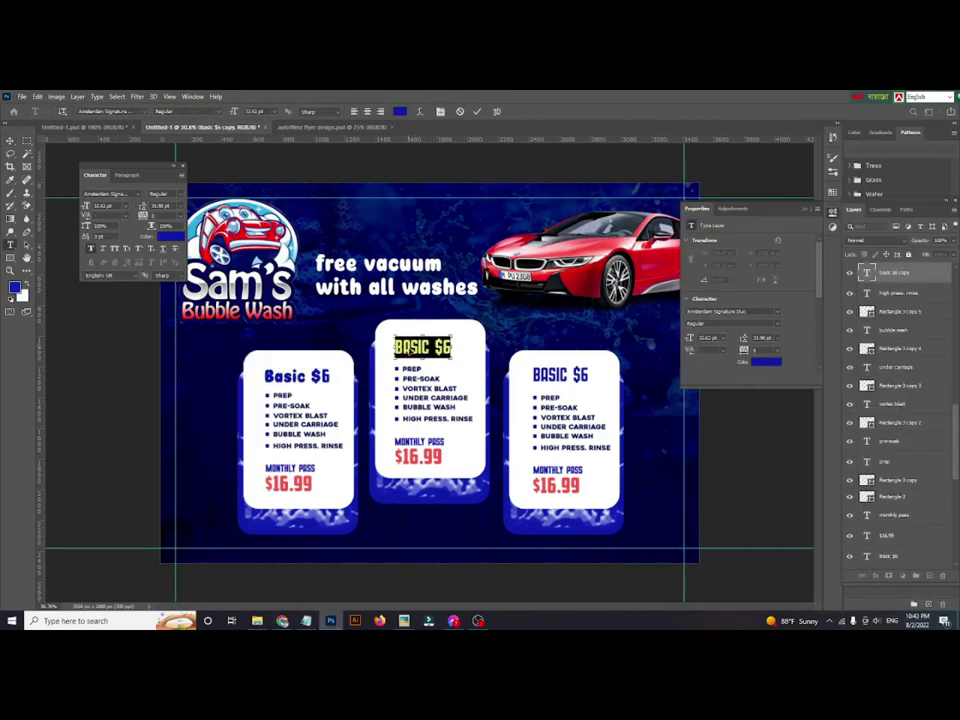
{"action": "left_click", "coordinate": [125, 193]}
{"action": "left_click", "coordinate": [143, 237]}
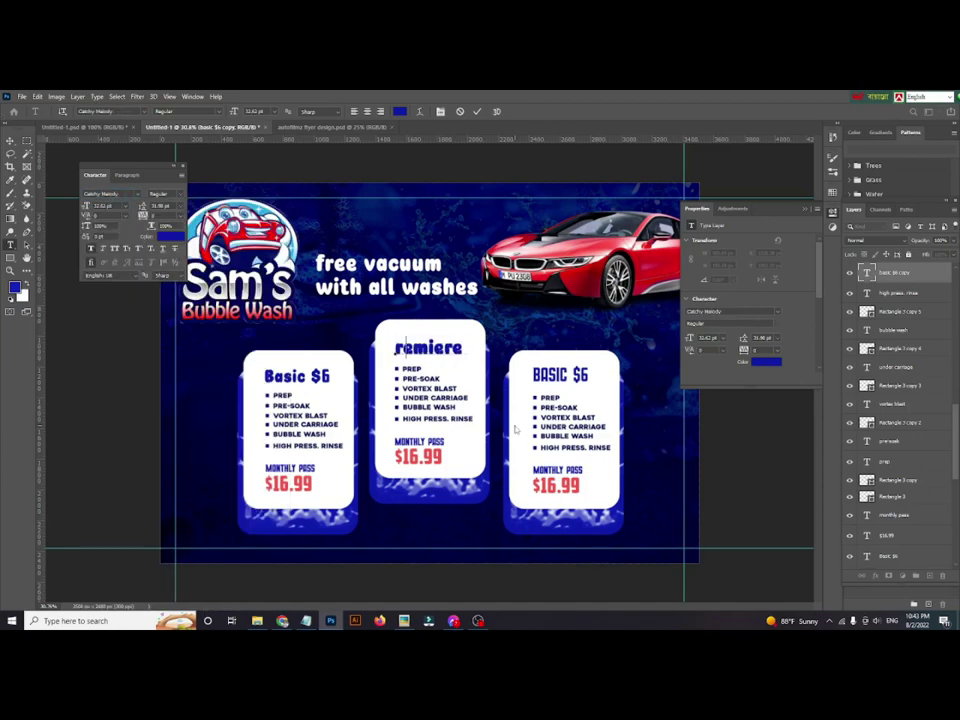
Zoom out and start transforming the FREE VACUUM headline.
{"action": "key", "text": "ctrl+minus"}
{"action": "left_click", "coordinate": [440, 318], "text": "ctrl"}
{"action": "key", "text": "ctrl+t"}
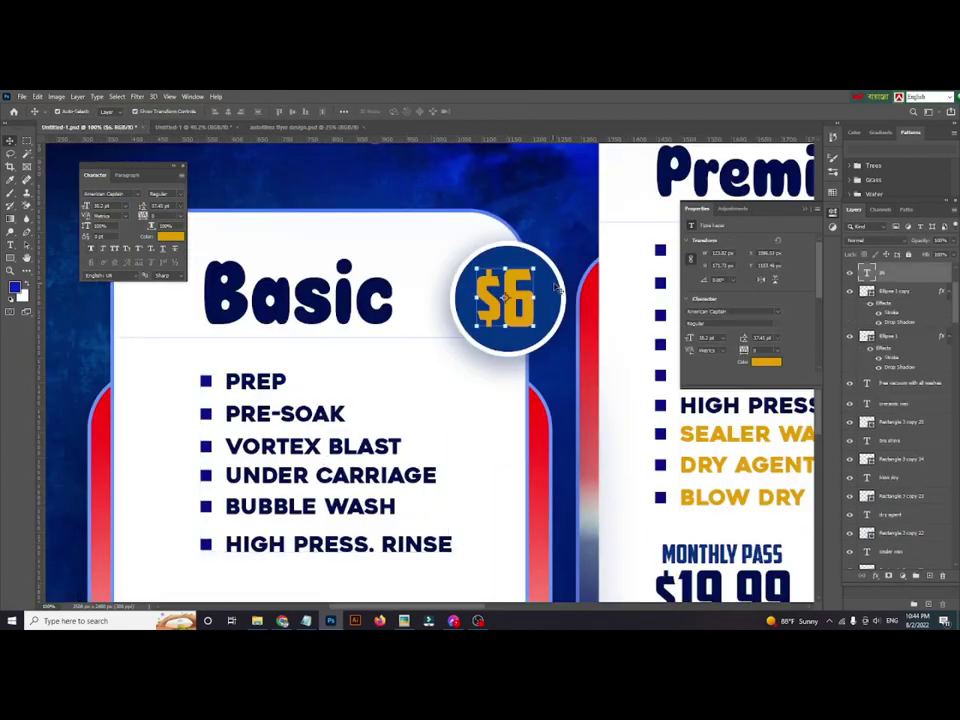
Place the price badges on the Basic and Premiere cards and commit Golden's $19.99 price.
{"action": "left_click_drag", "start_coordinate": [200, 126], "coordinate": [320, 377]}
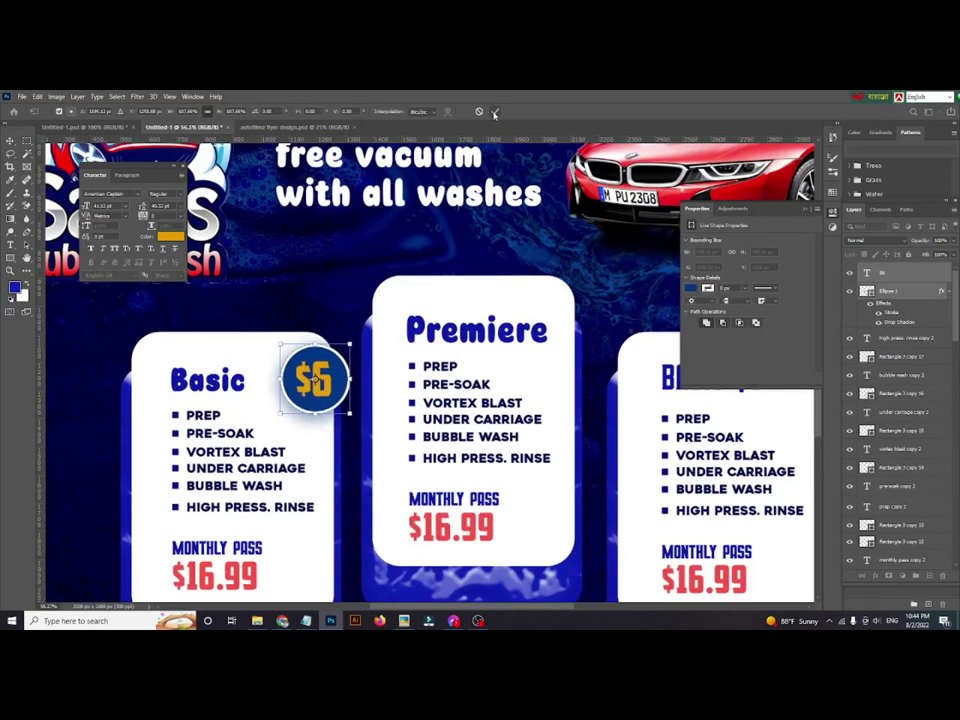
{"action": "left_click_drag", "start_coordinate": [318, 375], "coordinate": [523, 322]}
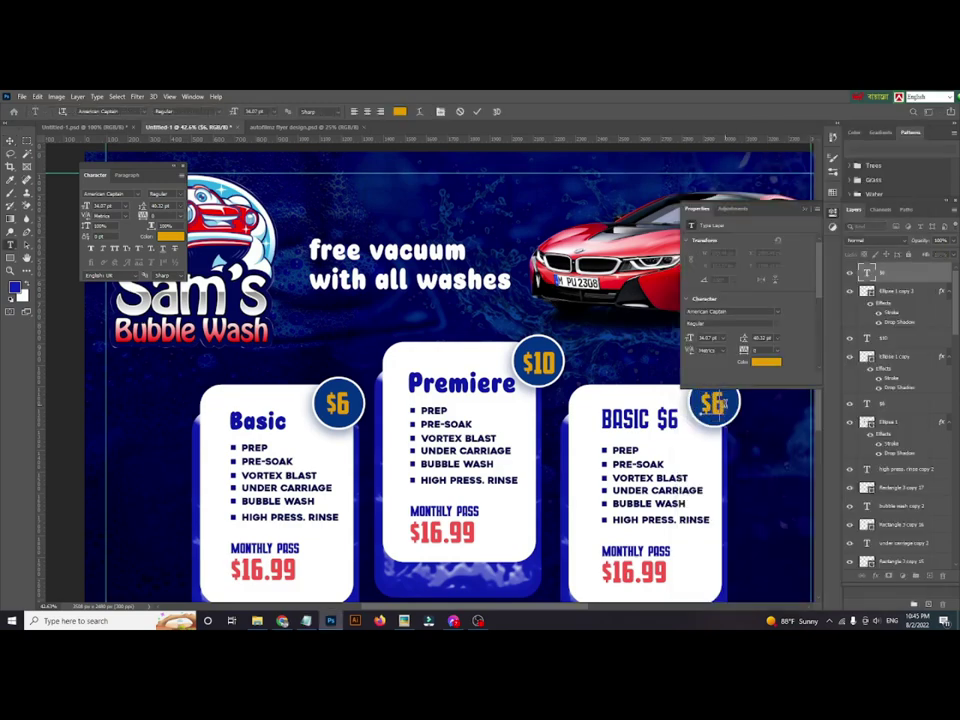
{"action": "left_click", "coordinate": [305, 614]}
{"action": "key", "text": "alt+Tab"}
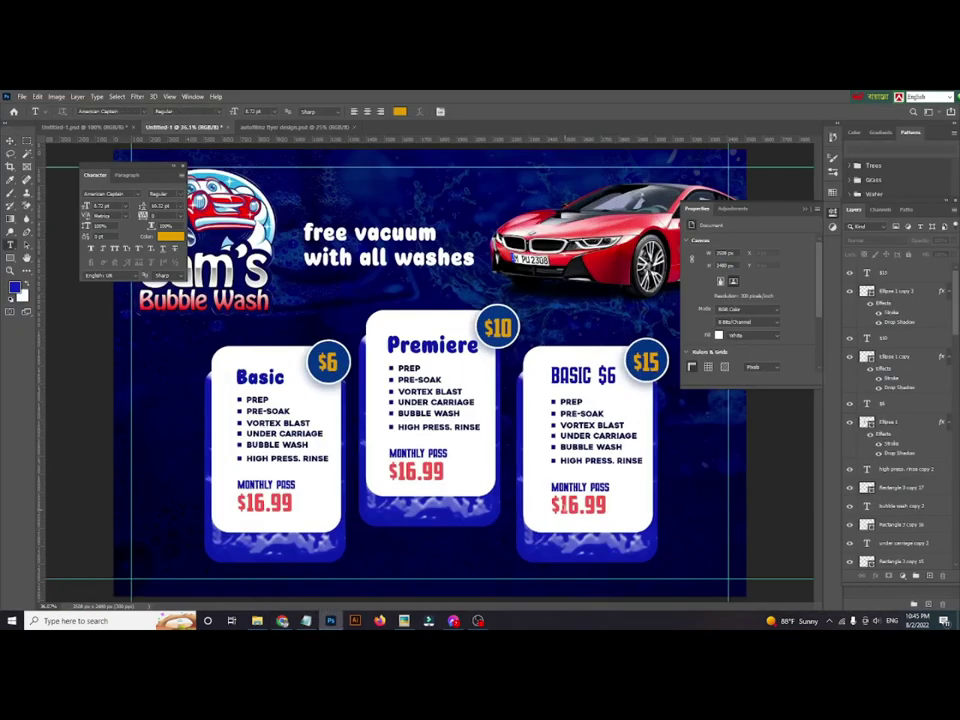
{"action": "key", "text": "ctrl+v"}
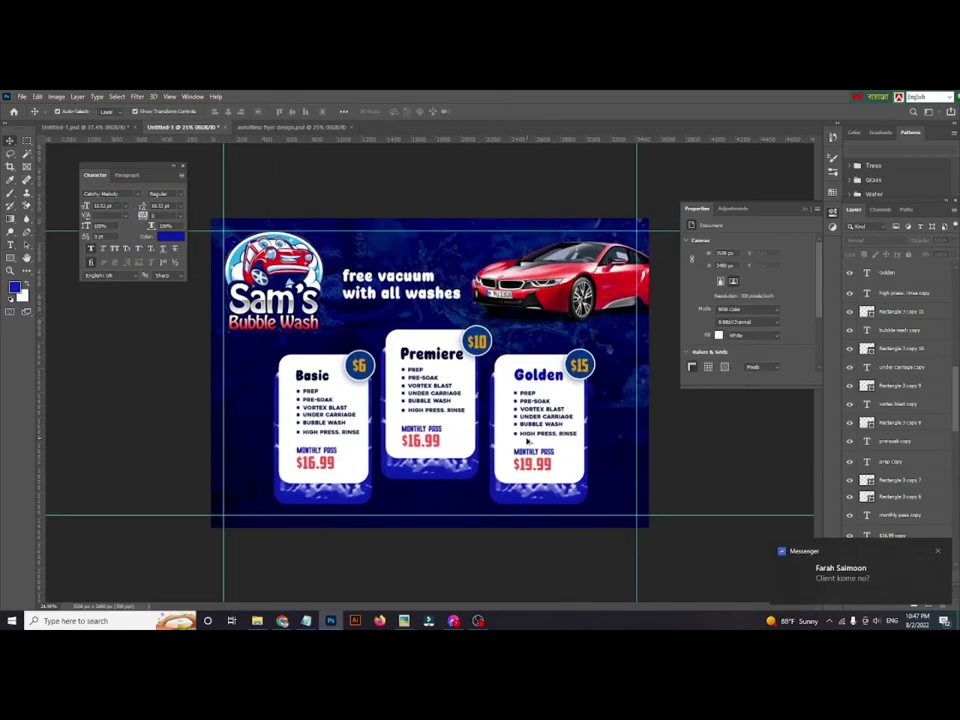
Copy the glow layer from the autofilmz design into the car wash flyer.
{"action": "scroll", "coordinate": [596, 416], "scroll_direction": "down", "scroll_amount": 2}
{"action": "left_click", "coordinate": [300, 127]}
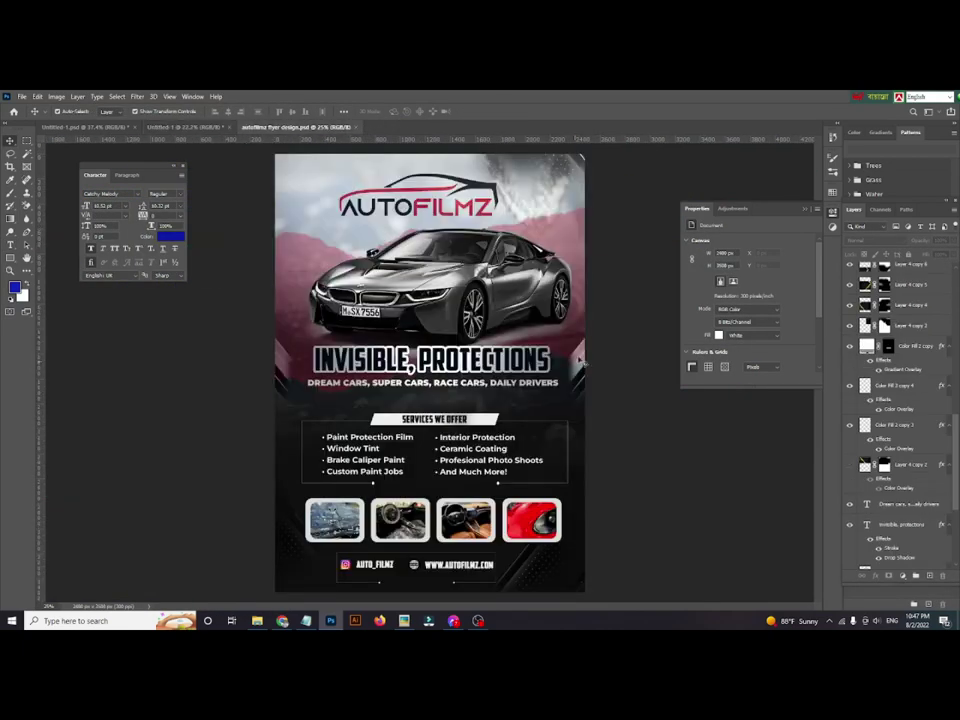
{"action": "left_click_drag", "start_coordinate": [430, 400], "coordinate": [380, 460]}
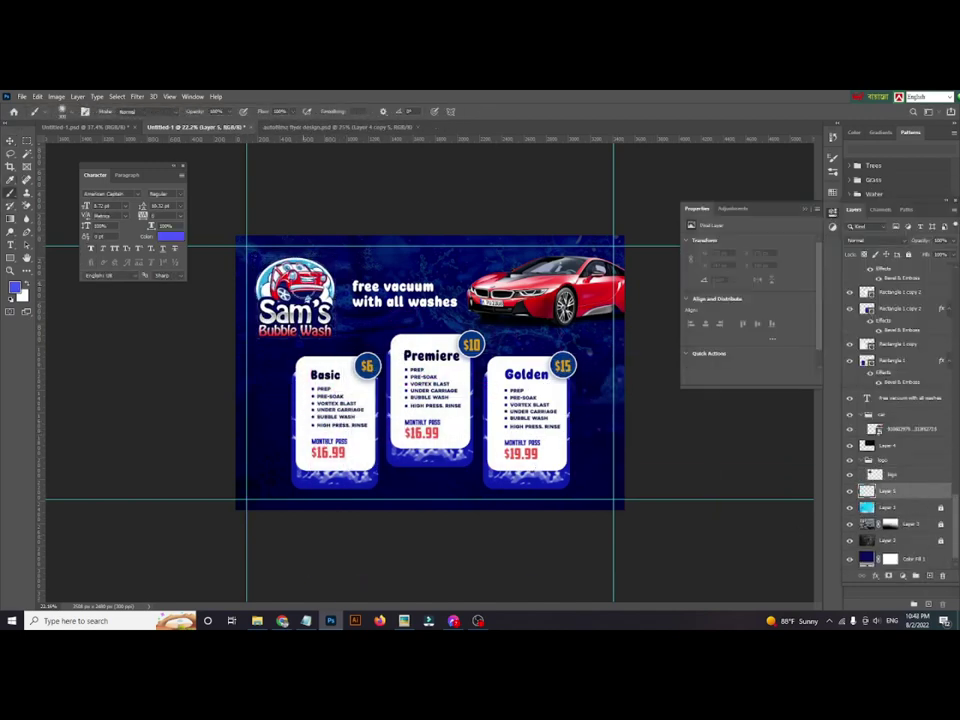
Set the glow layer's blend mode to Overlay and confirm its transform.
{"action": "left_click", "coordinate": [890, 244]}
{"action": "key", "text": "shift+alt+o"}
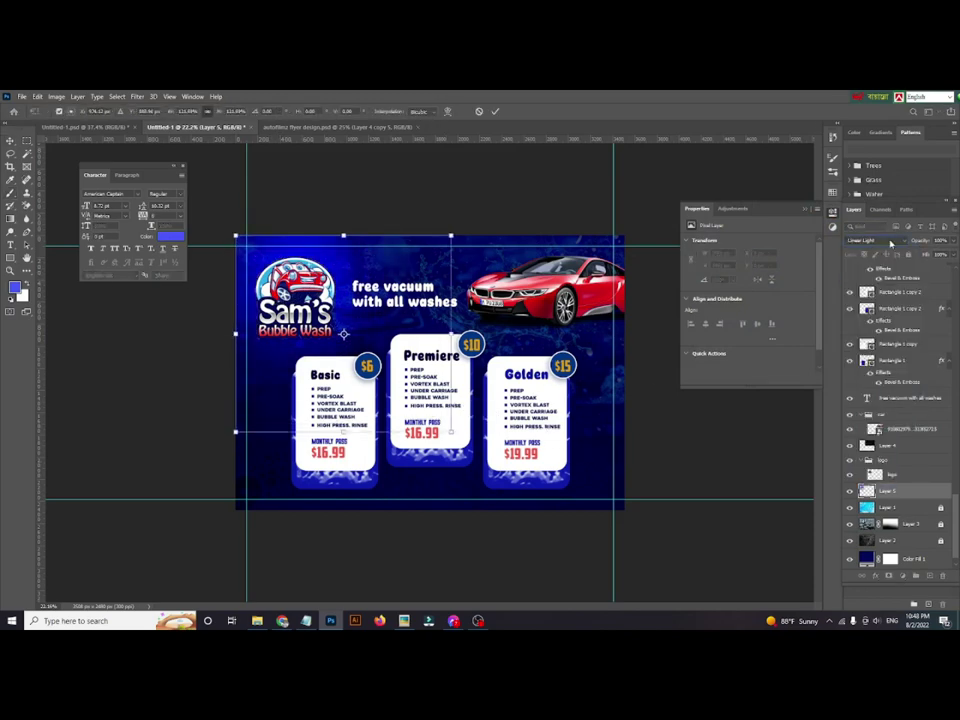
{"action": "scroll", "coordinate": [890, 244], "scroll_direction": "down", "scroll_amount": 1}
{"action": "key", "text": "Return"}
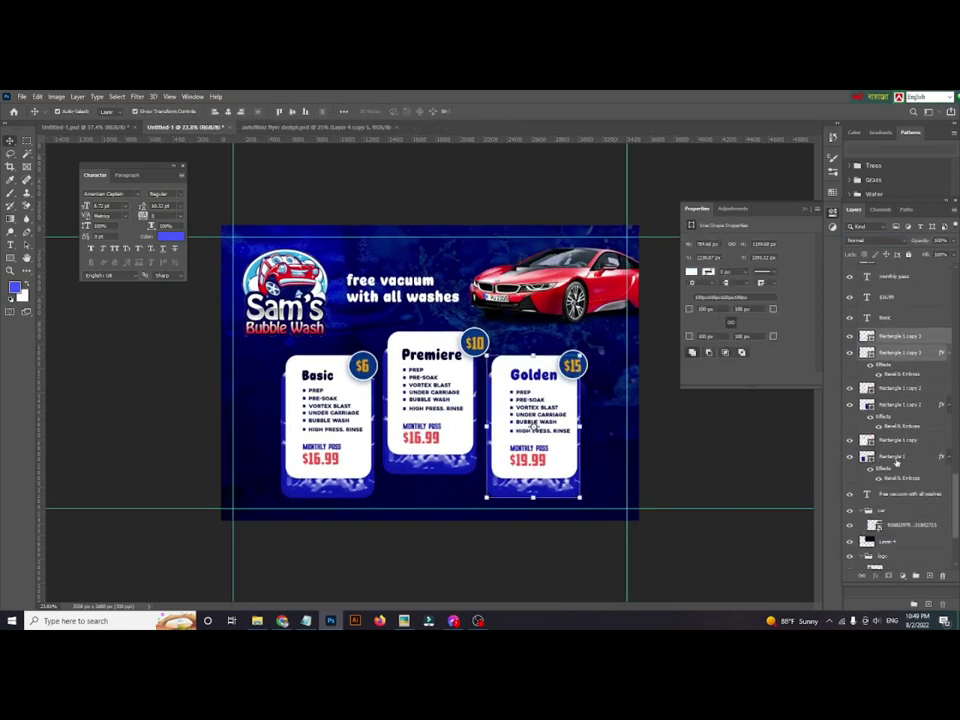
Select the package cards group, then set Layer 5's blend mode to Hard Light.
{"action": "left_click", "coordinate": [883, 366]}
{"action": "type", "text": "package shape"}
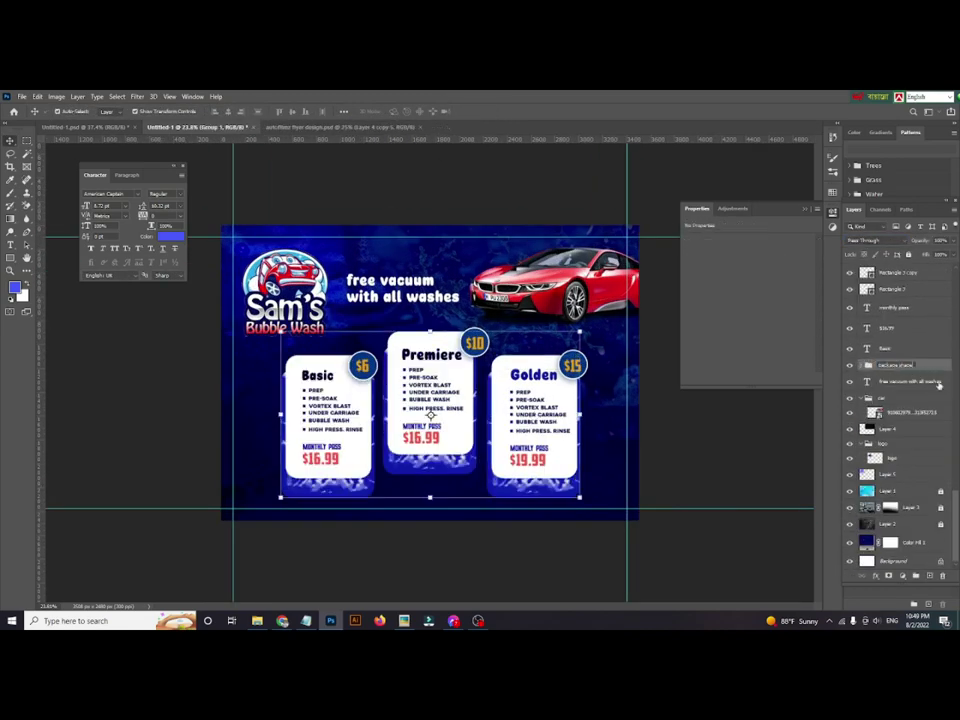
{"action": "left_click", "coordinate": [886, 474]}
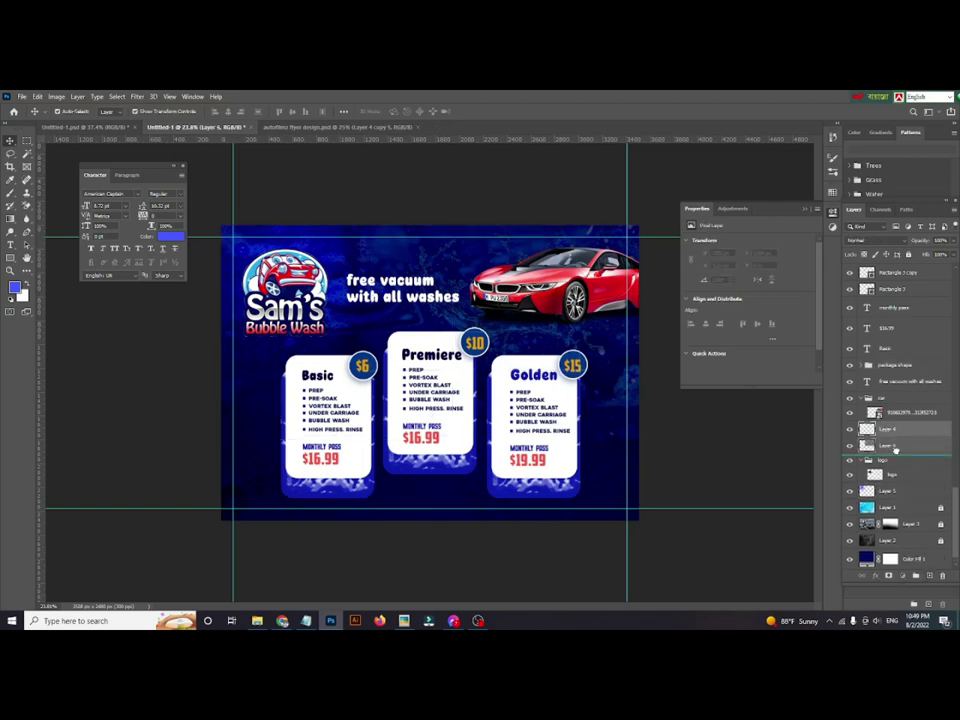
{"action": "key", "text": "ctrl+t"}
{"action": "left_click", "coordinate": [875, 241]}
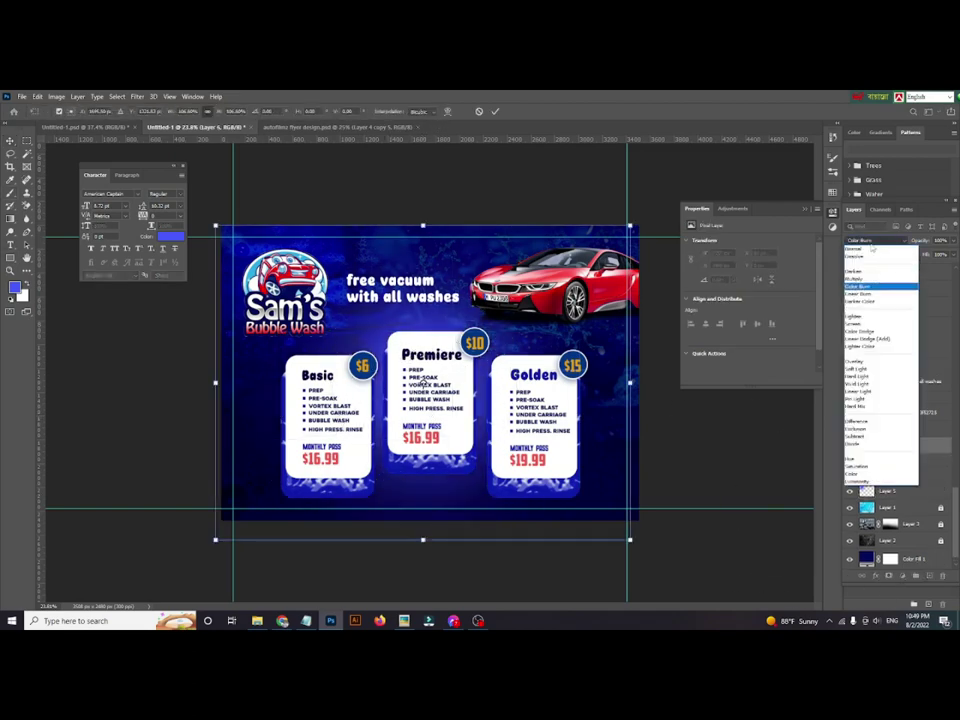
{"action": "left_click", "coordinate": [875, 345]}
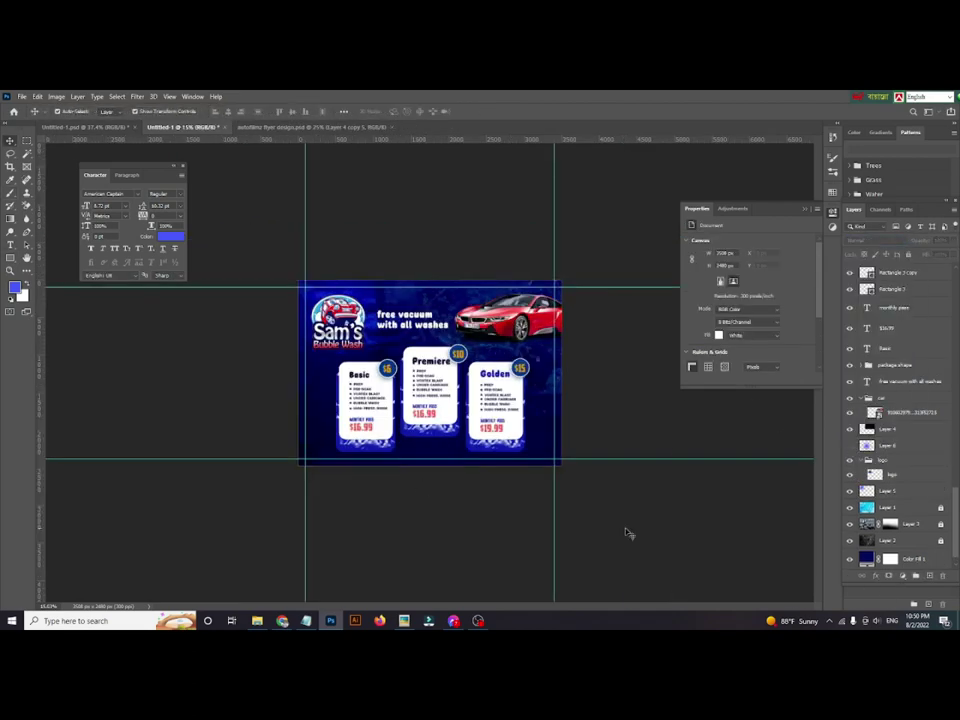